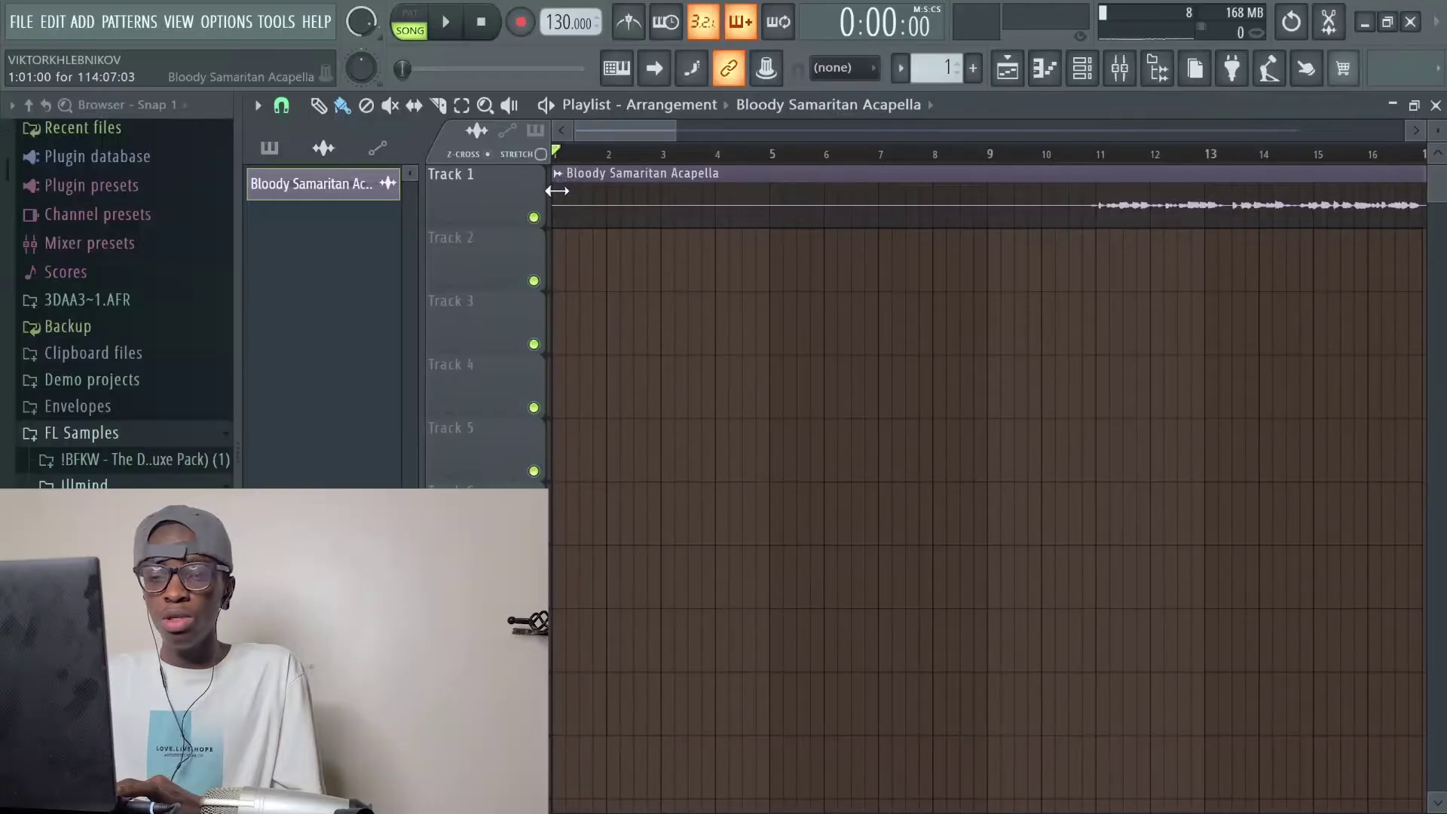
Drag the Bloody Samaritan Acapella clip on Track 1 to a later start in the Playlist
drag(548, 187, 517, 194)
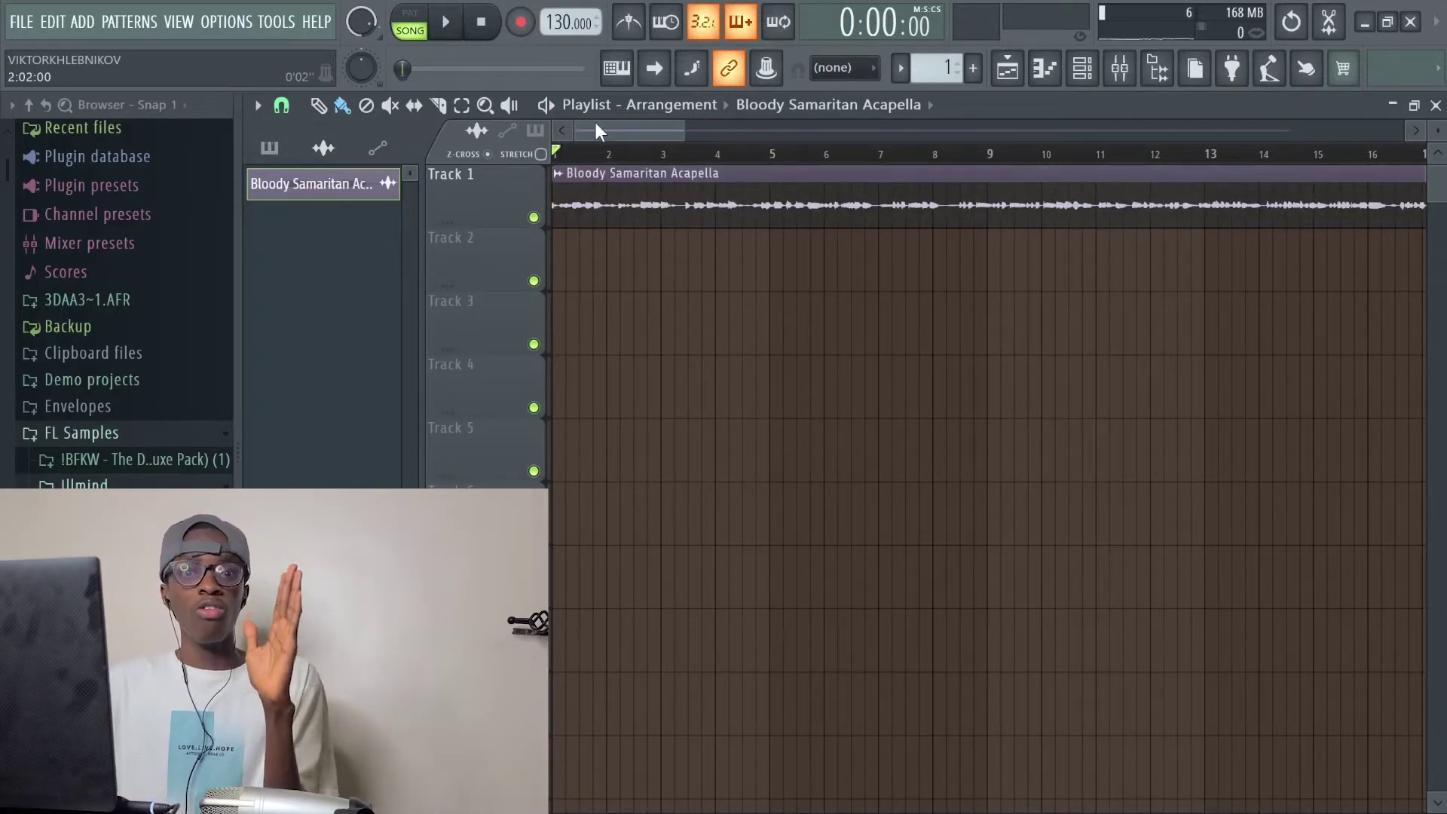
Play back the acapella, stop it, and switch over to iZotope RX 7
key(space)
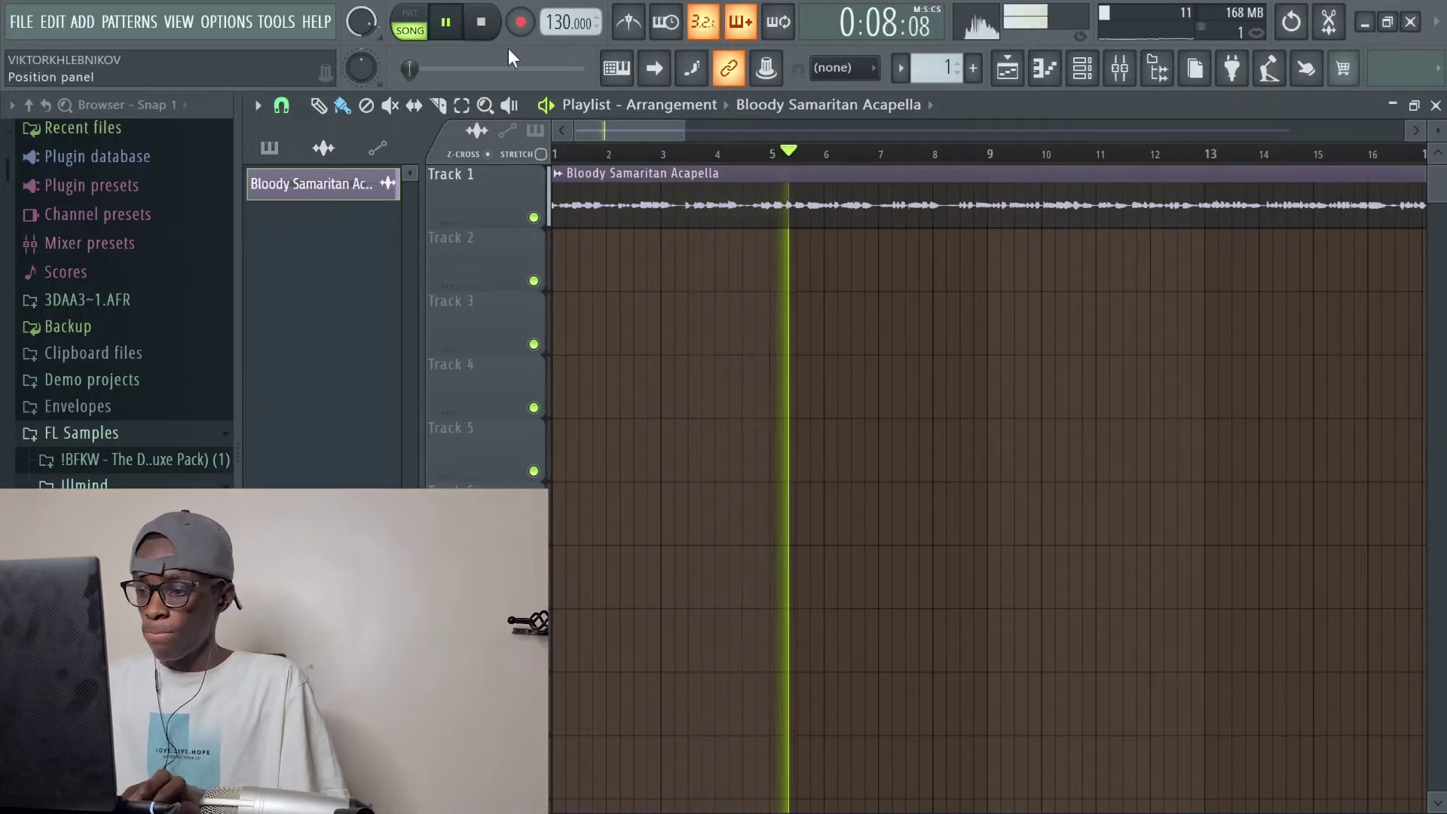
key(XF86MonBrightnessUp)
key(XF86MonBrightnessUp)
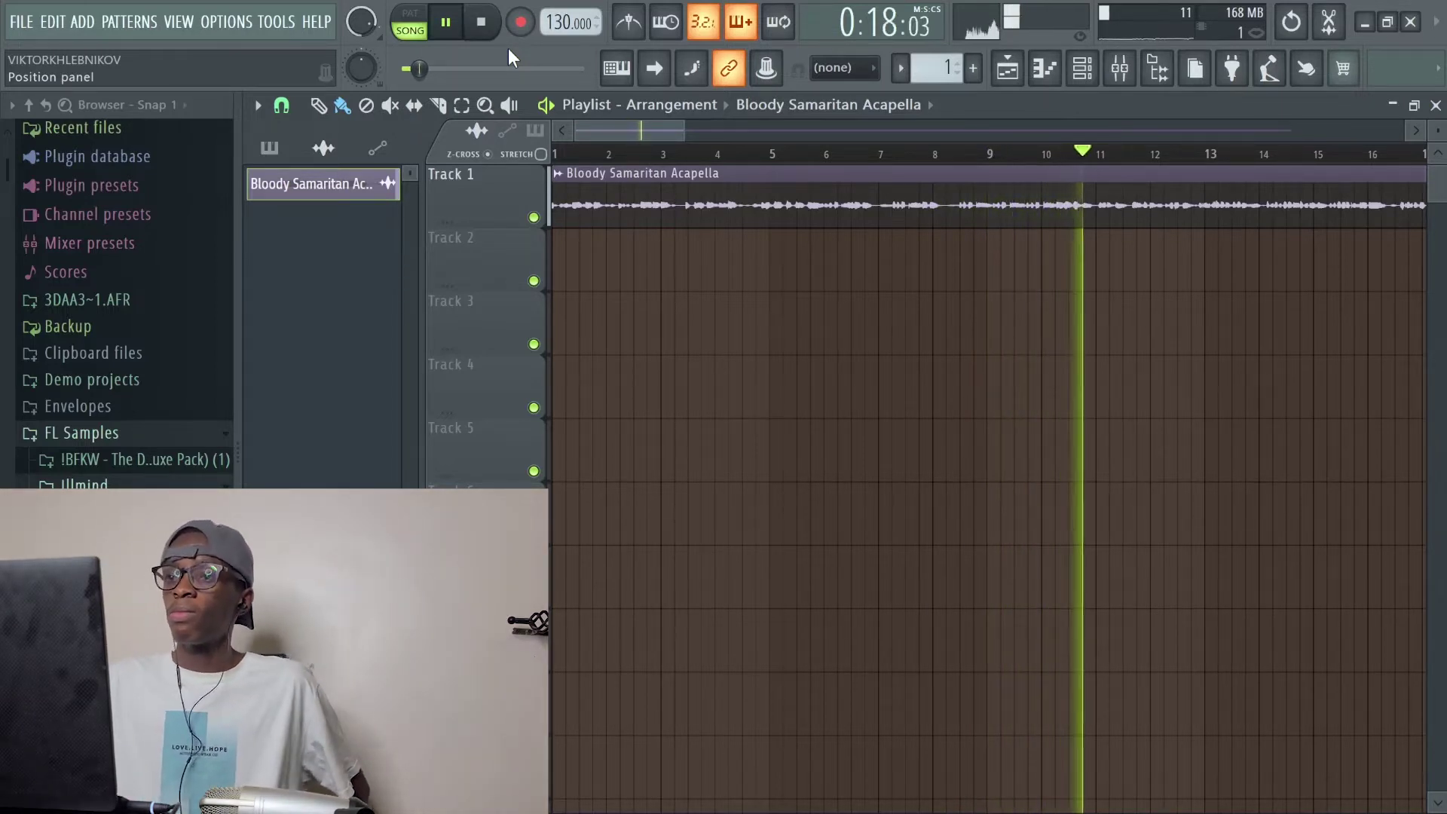
key(space)
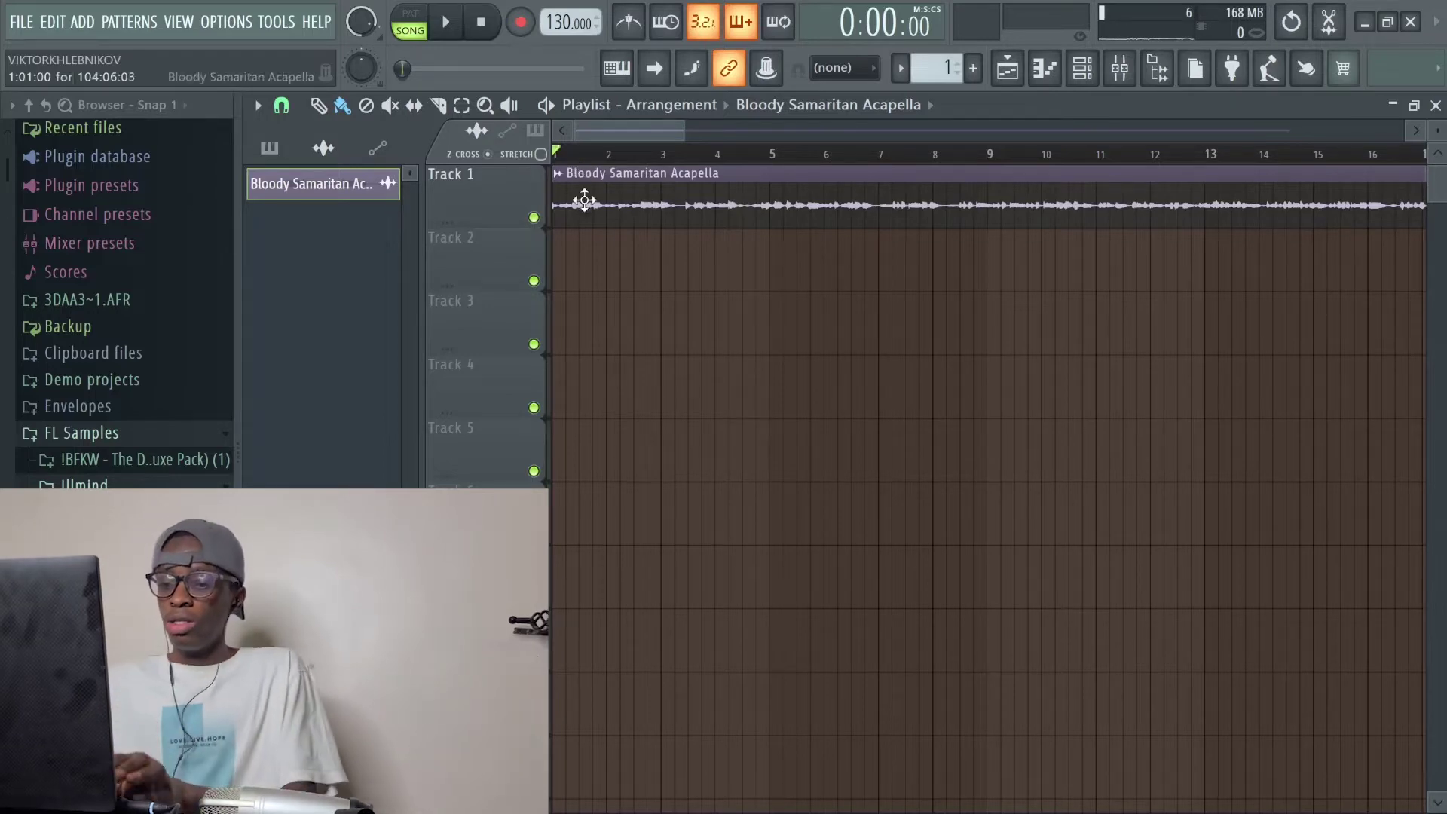
key(alt+Tab)
key(alt+Tab)
key(alt+Tab)
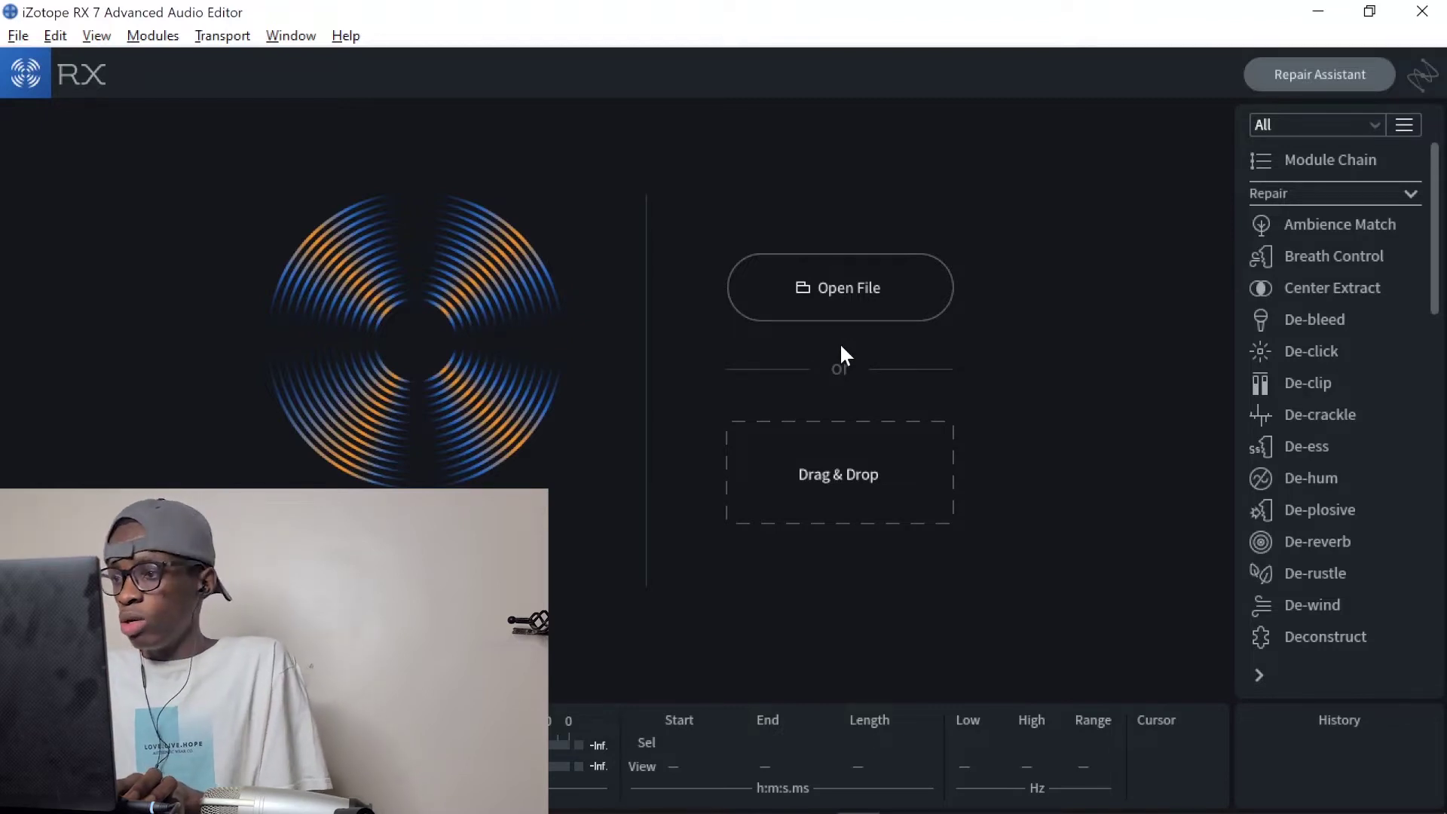
Drag the Bloody Samaritan performance MP3 into iZotope RX 7 to load it
key(alt+Tab)
drag(853, 337, 429, 378)
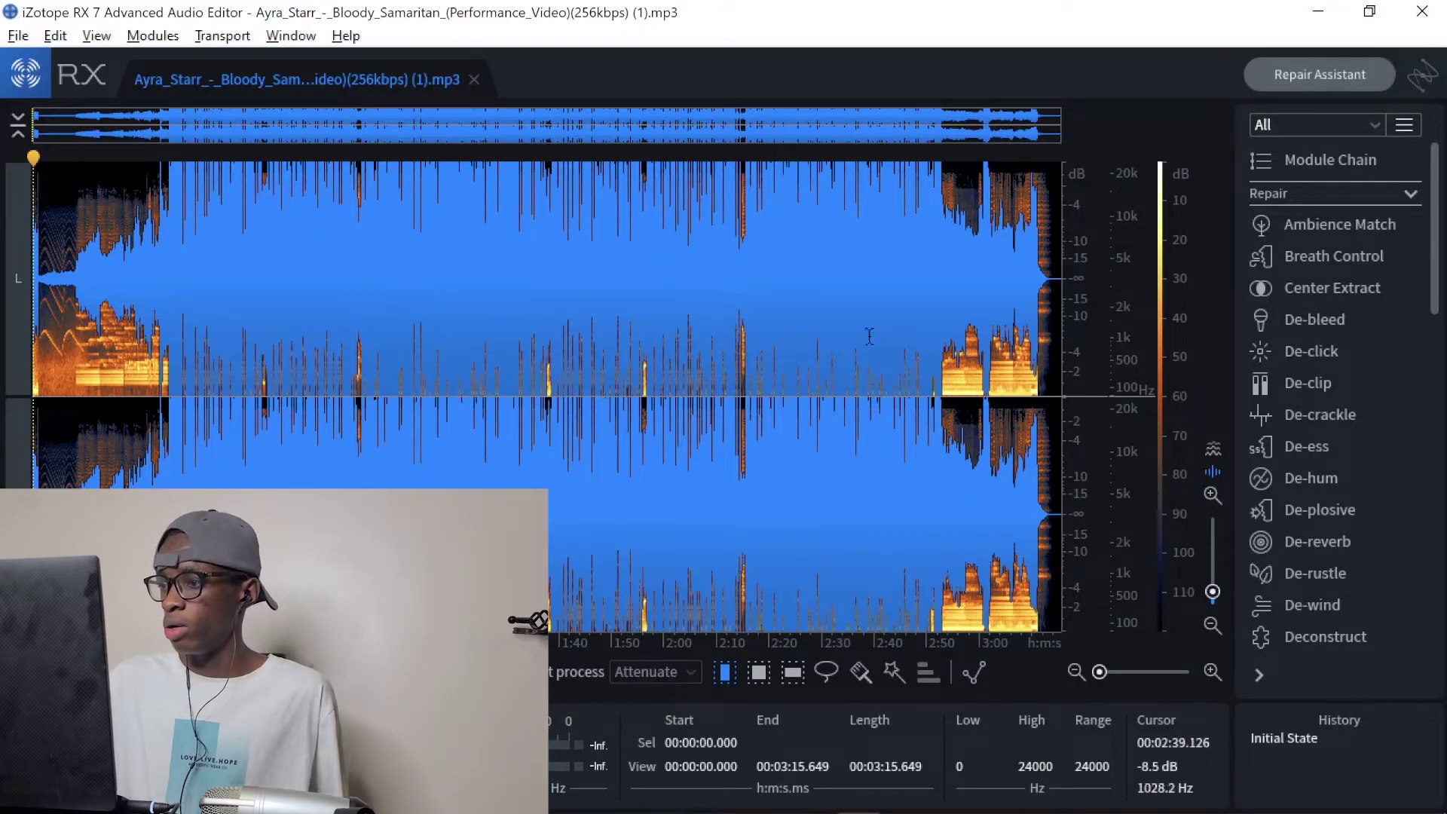
Render Music Rebalance with Voice at 0 dB and Bass, Percussion and Other at -Inf
drag(1437, 285, 1437, 431)
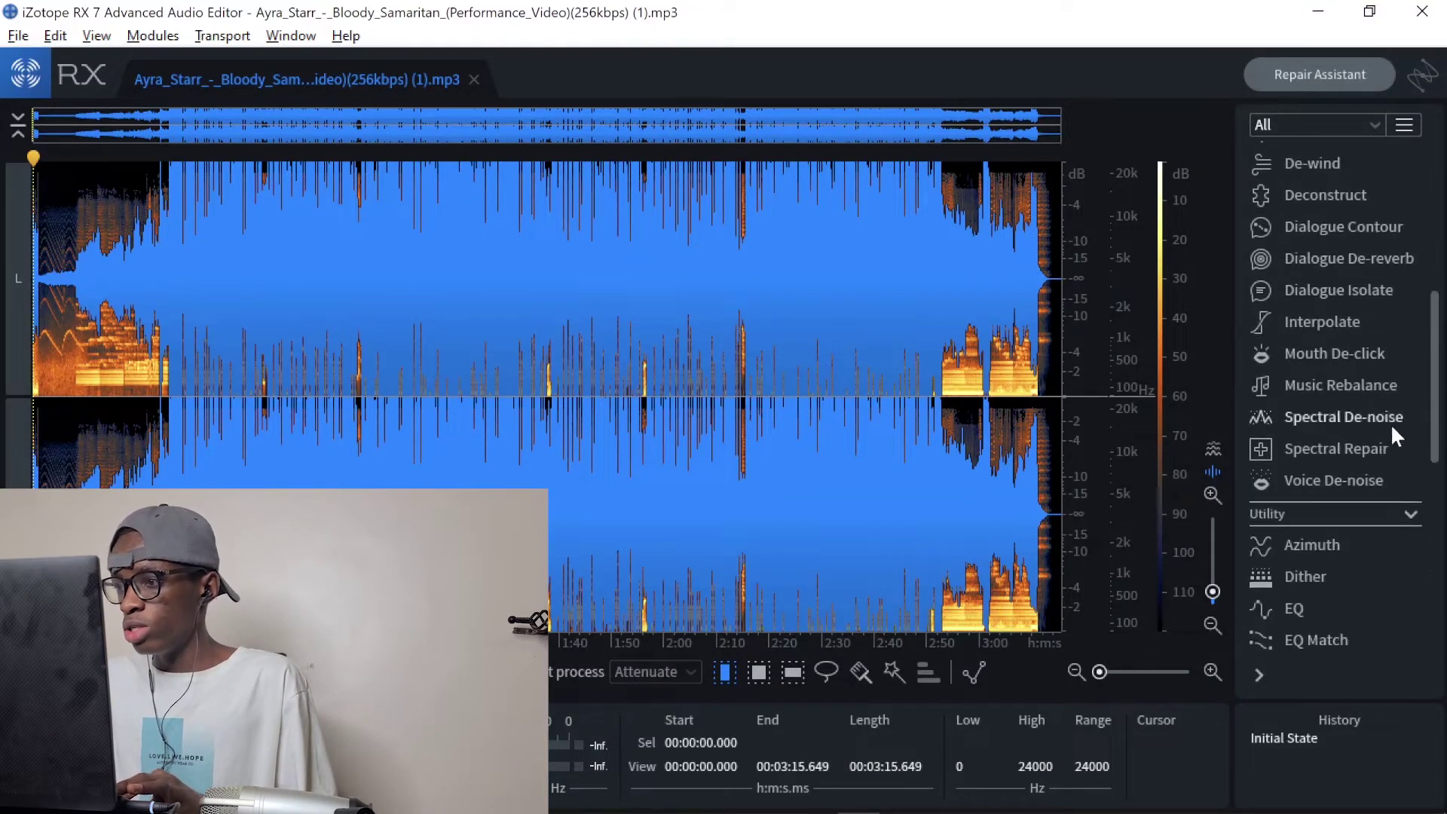
click(1351, 380)
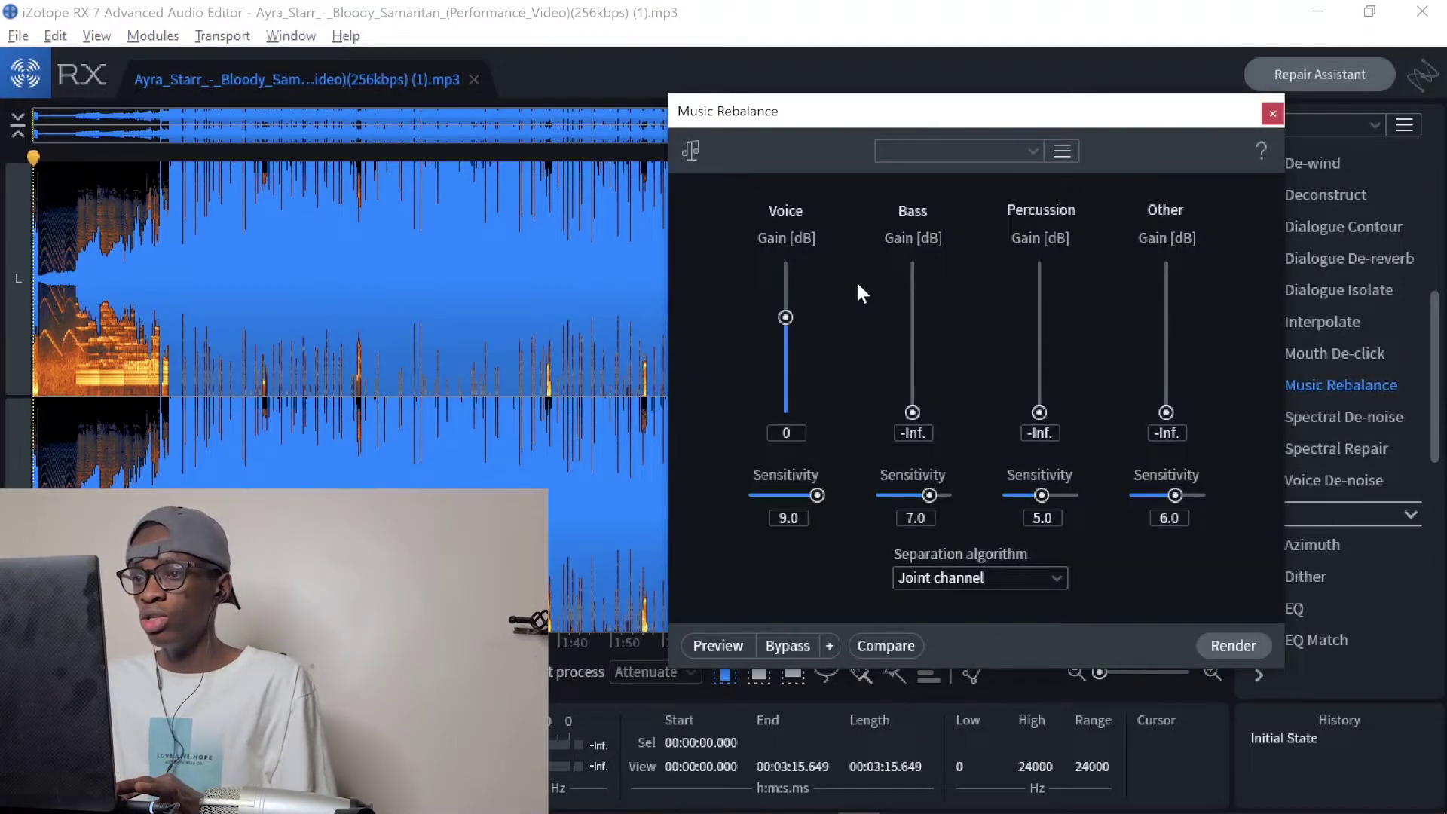
drag(911, 409, 910, 393)
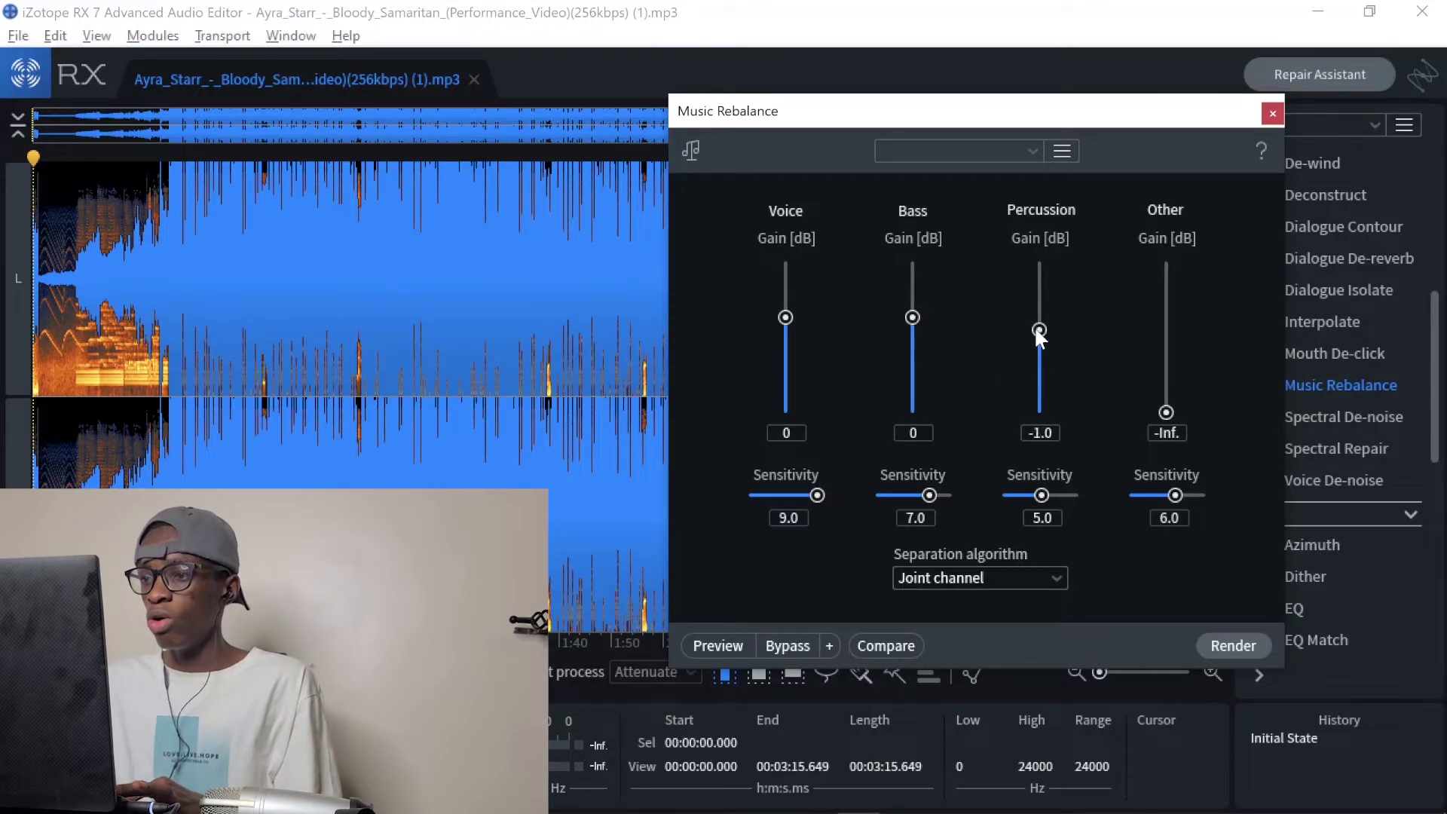
drag(1162, 322, 1167, 343)
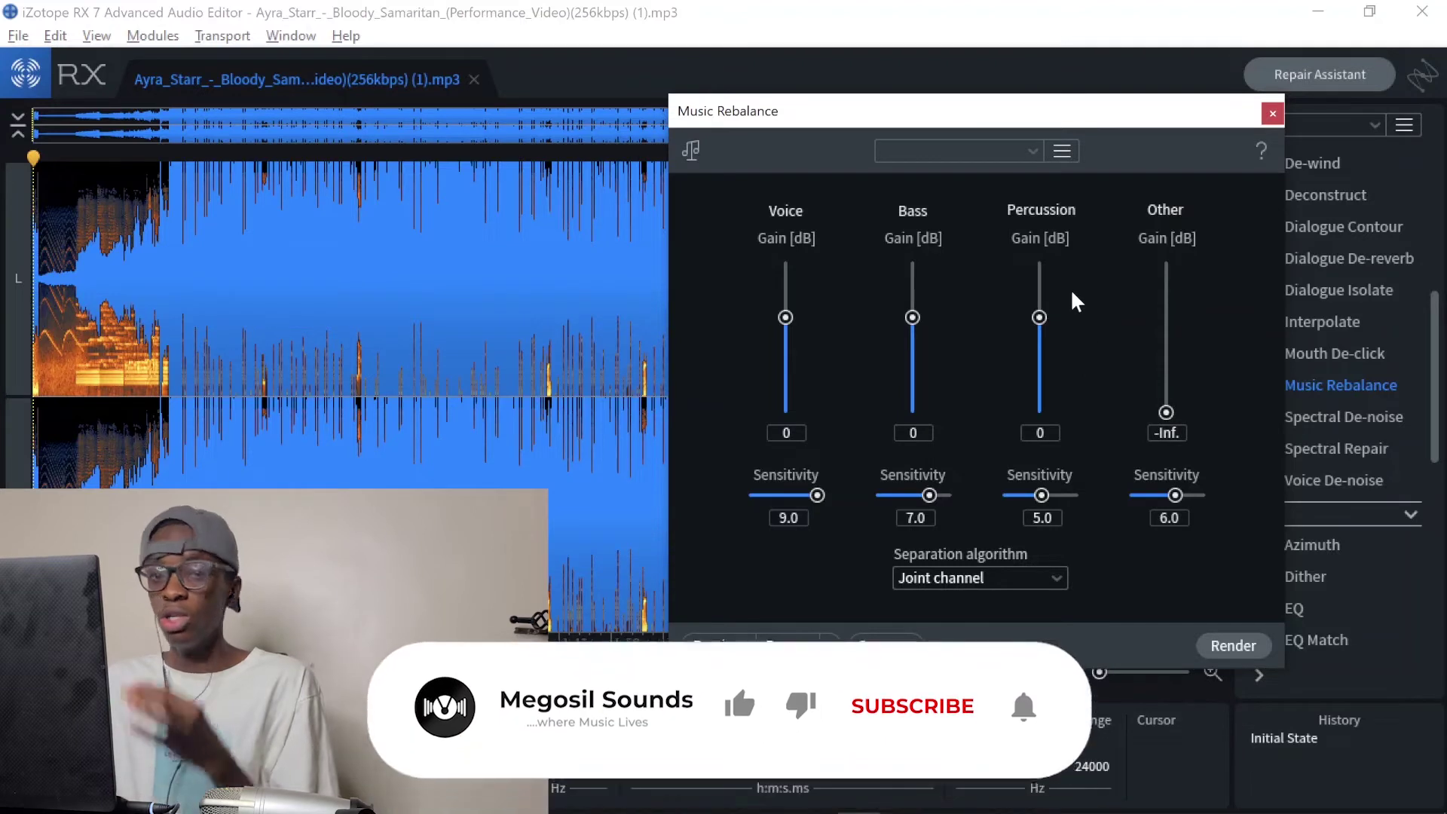
drag(1039, 317, 1037, 456)
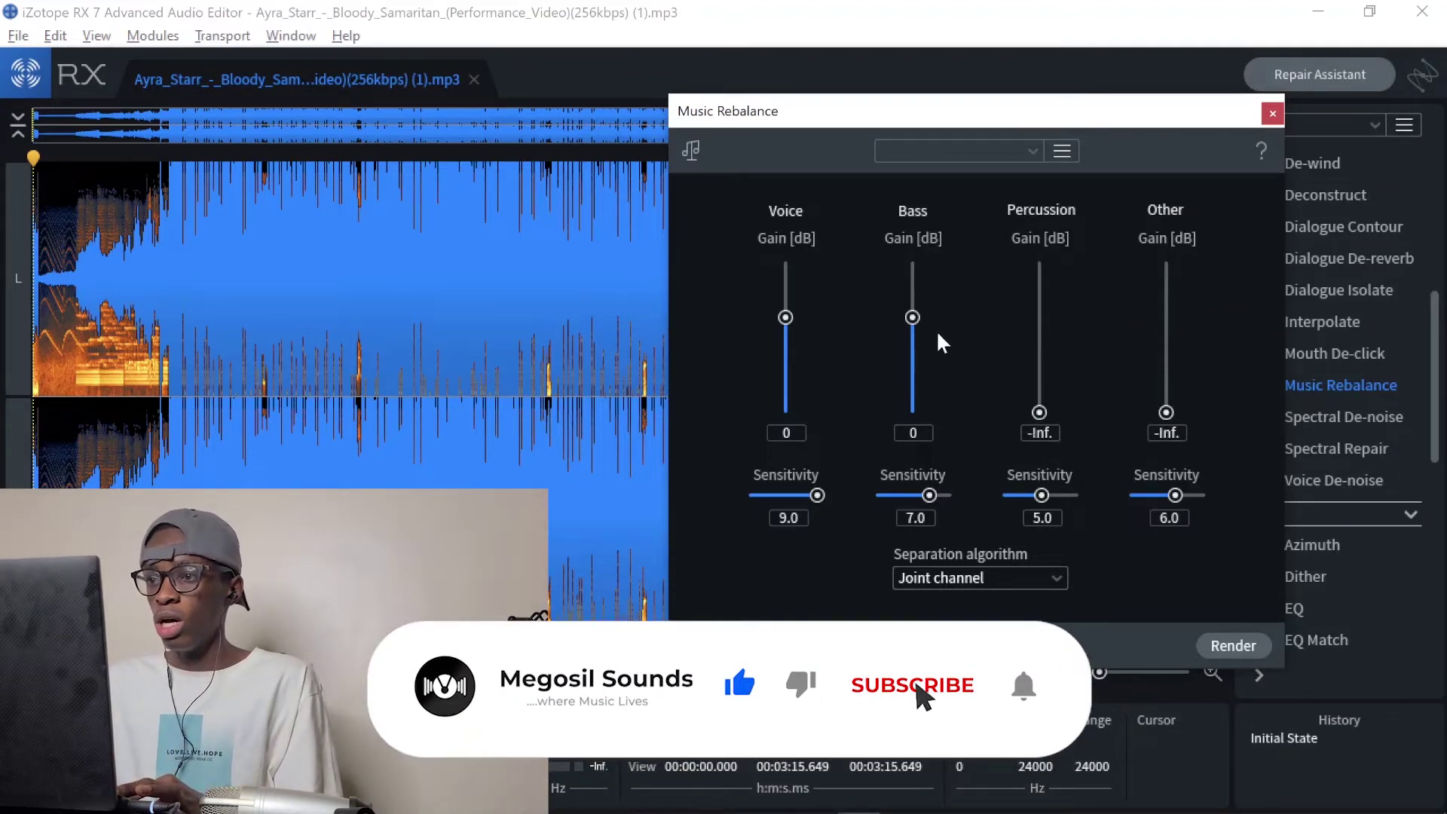
drag(914, 316, 915, 450)
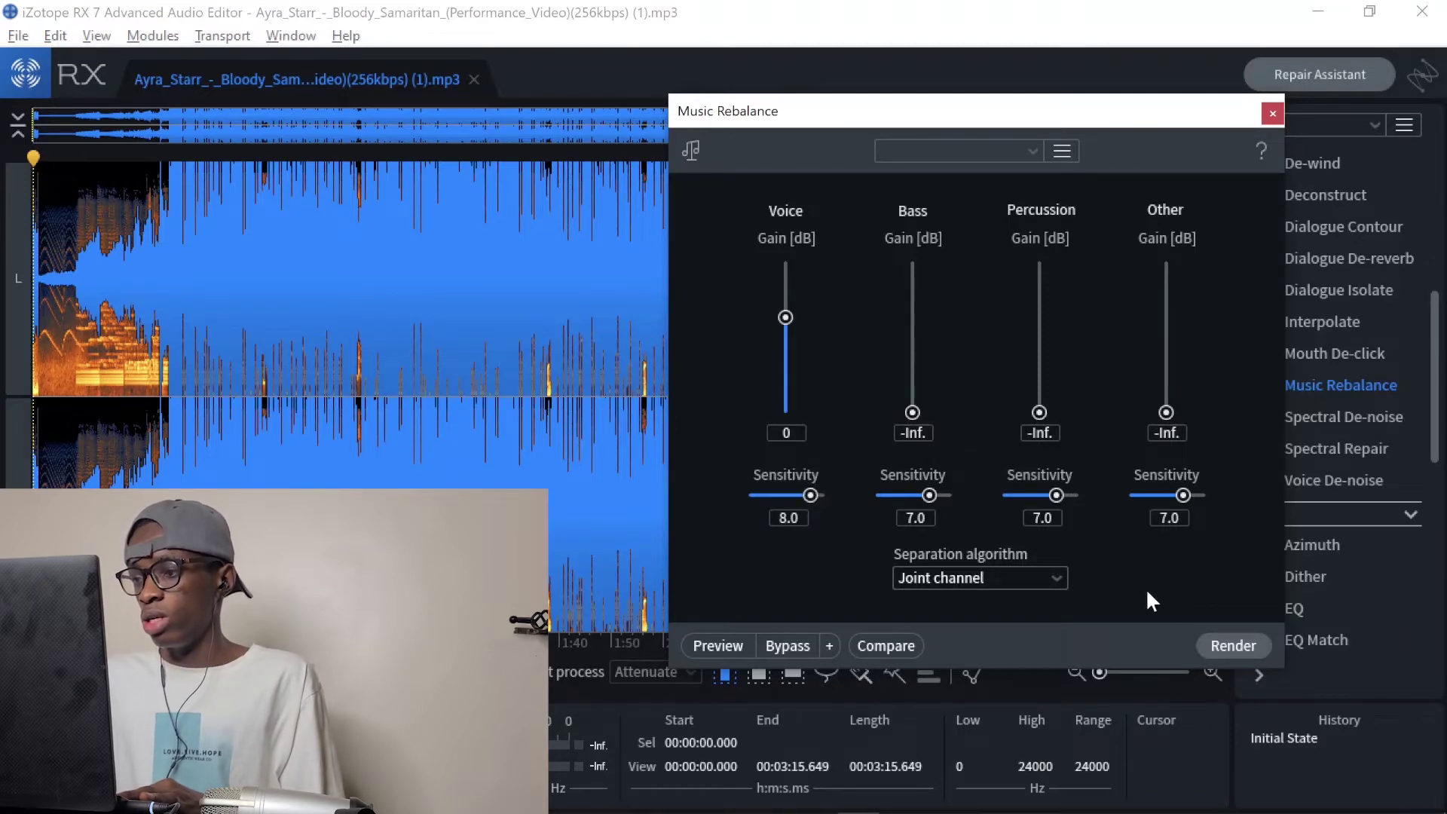
click(1215, 638)
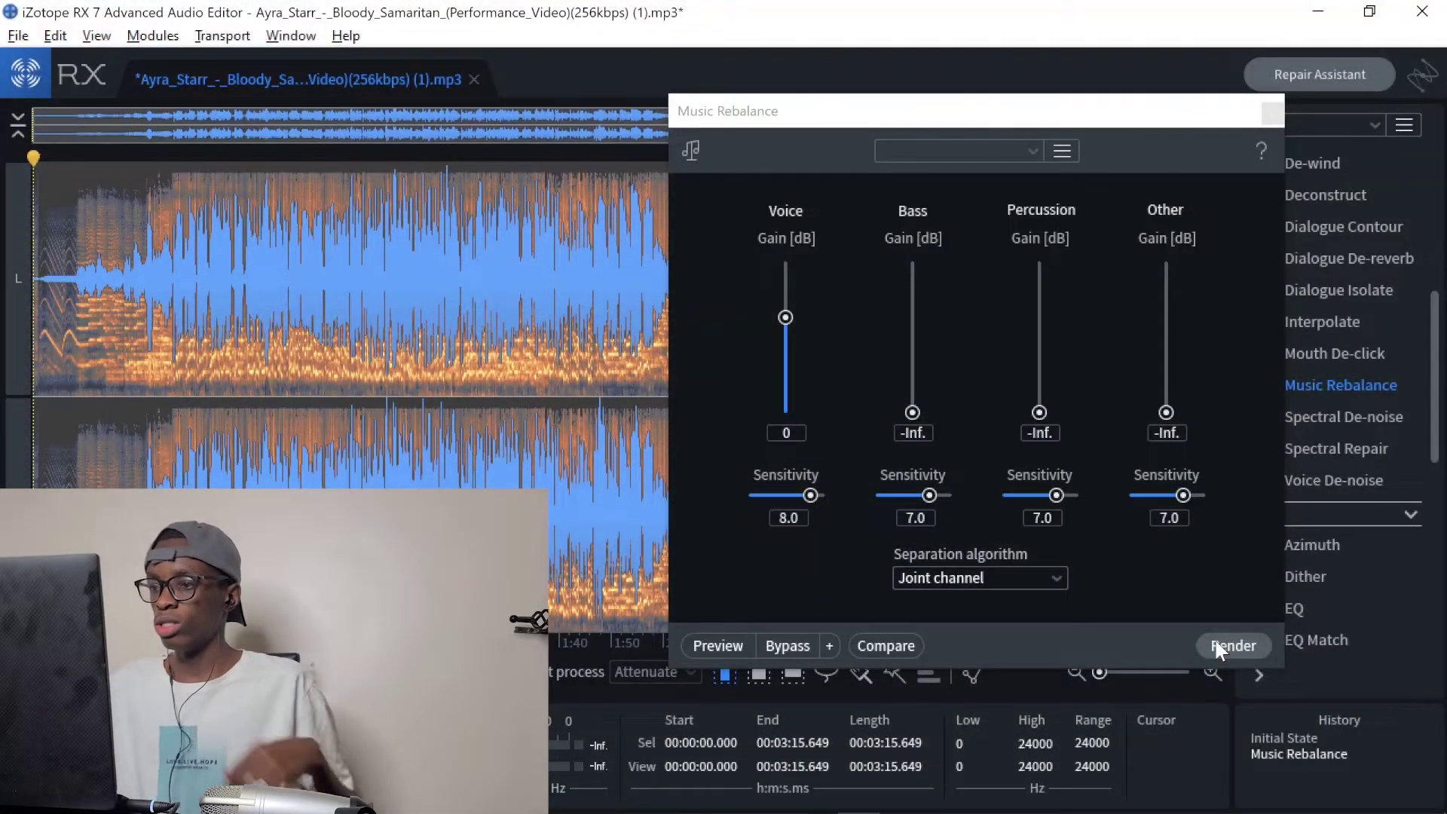
Export the isolated vocal as a 32-bit float WAV and return to FL Studio
click(1272, 115)
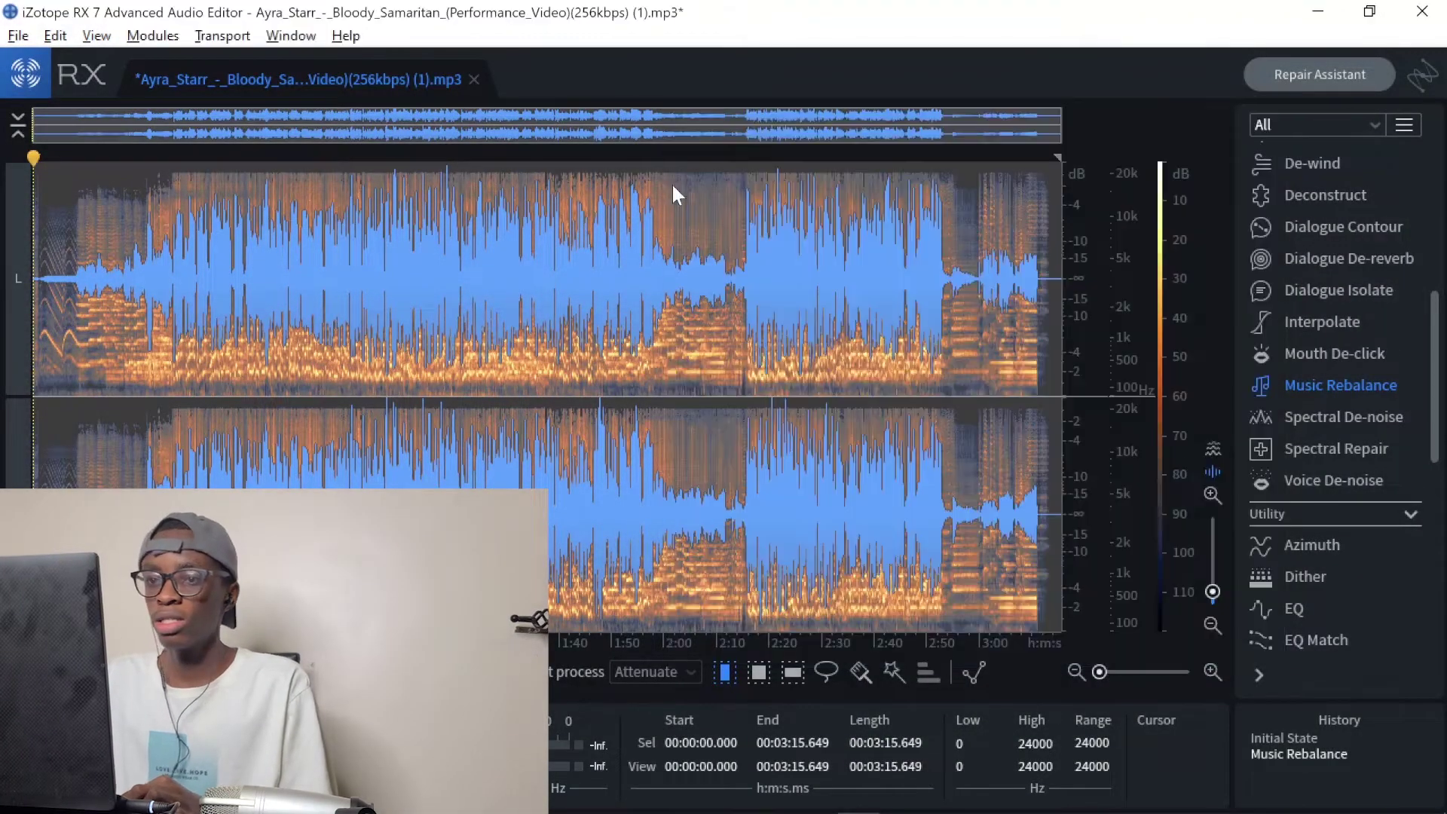
click(19, 36)
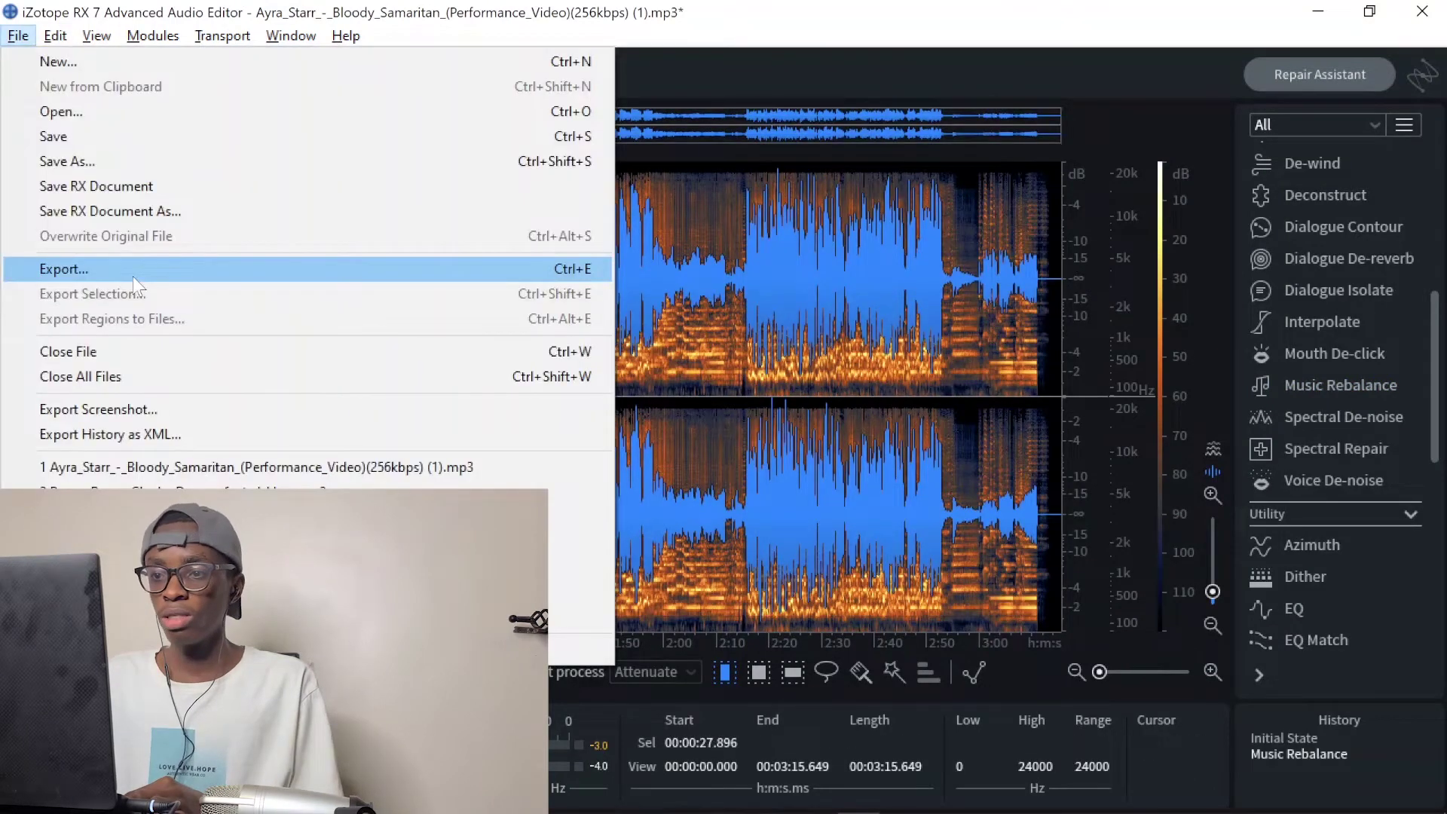
click(243, 277)
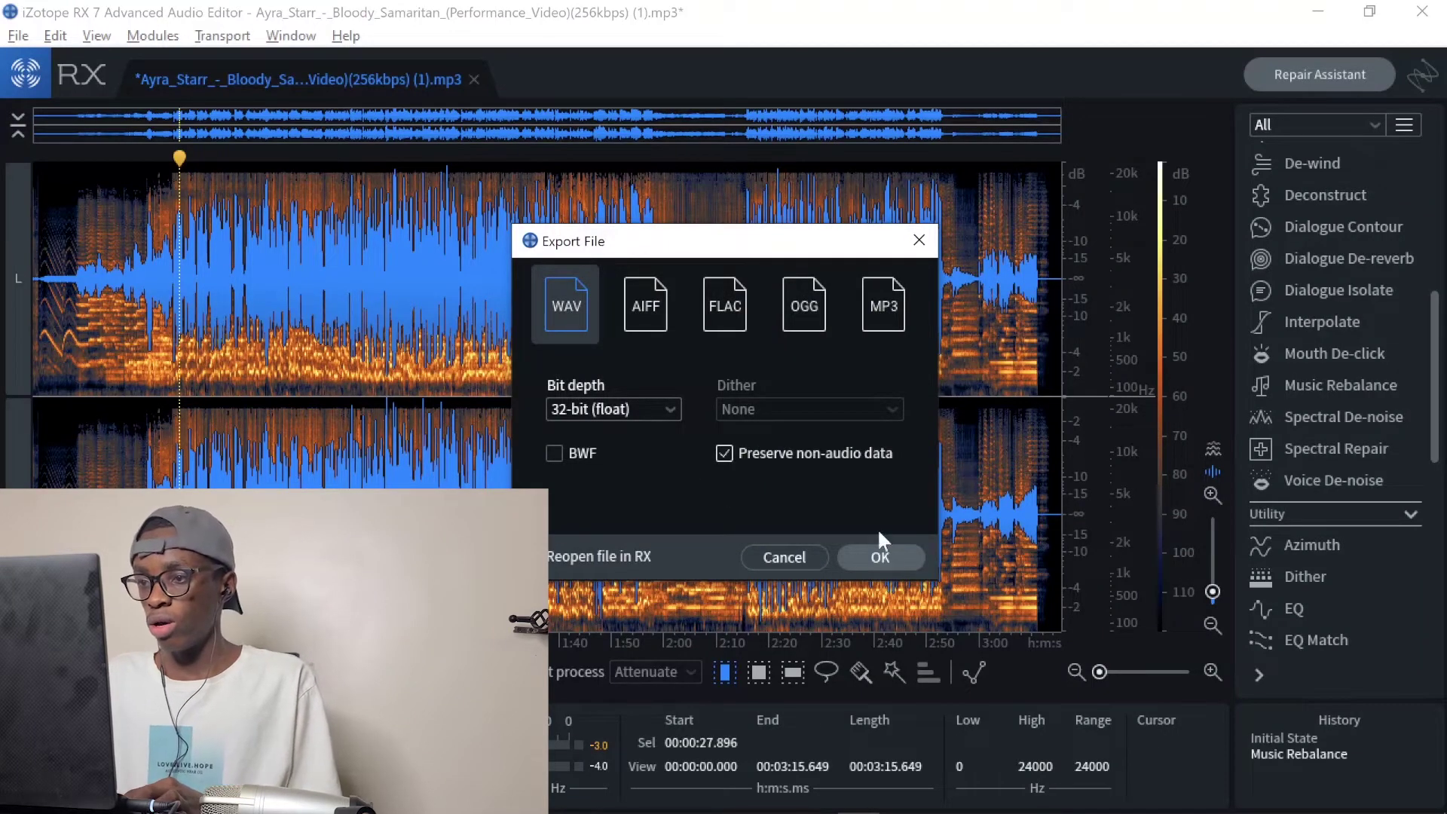
click(882, 557)
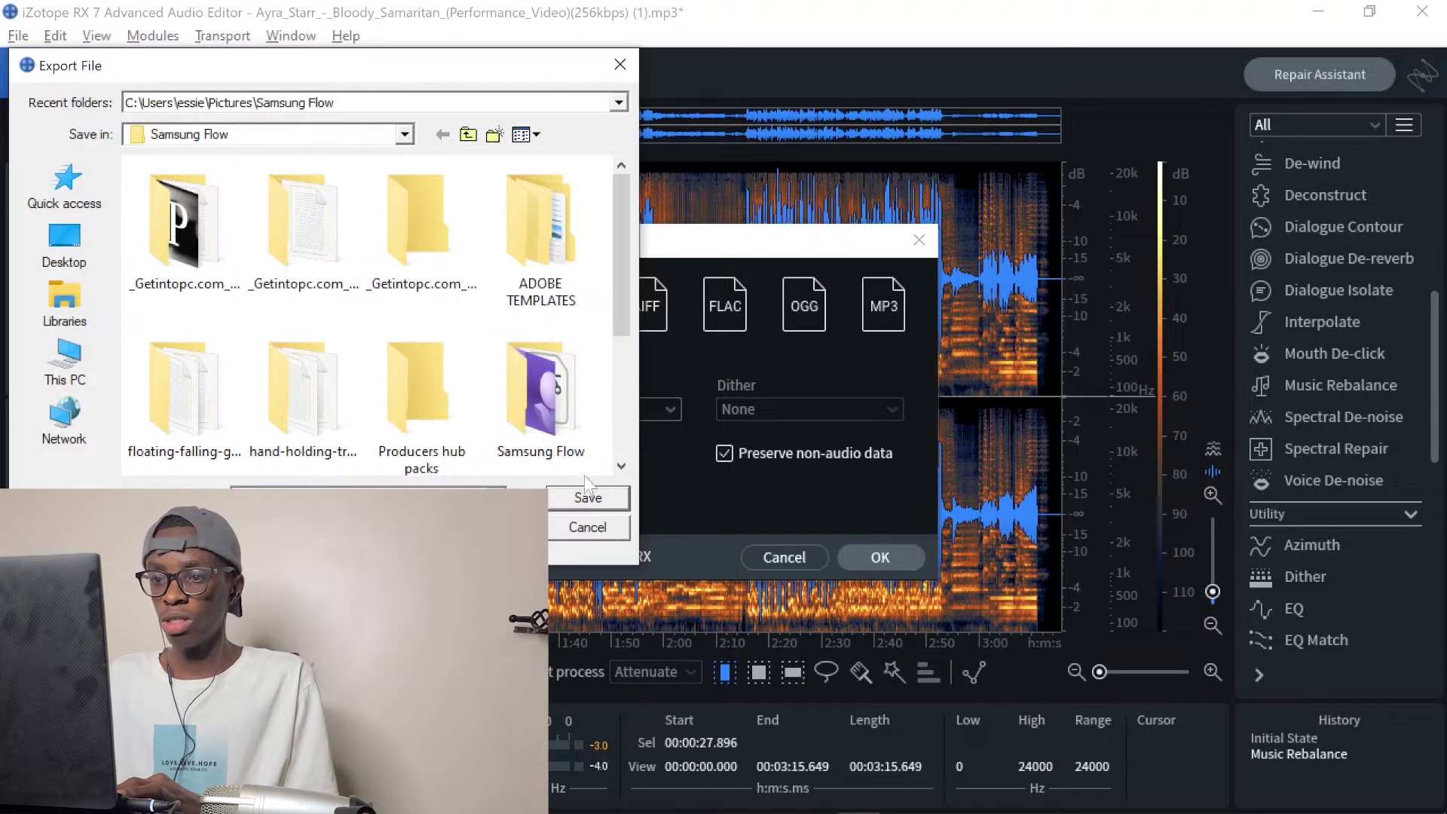
click(588, 499)
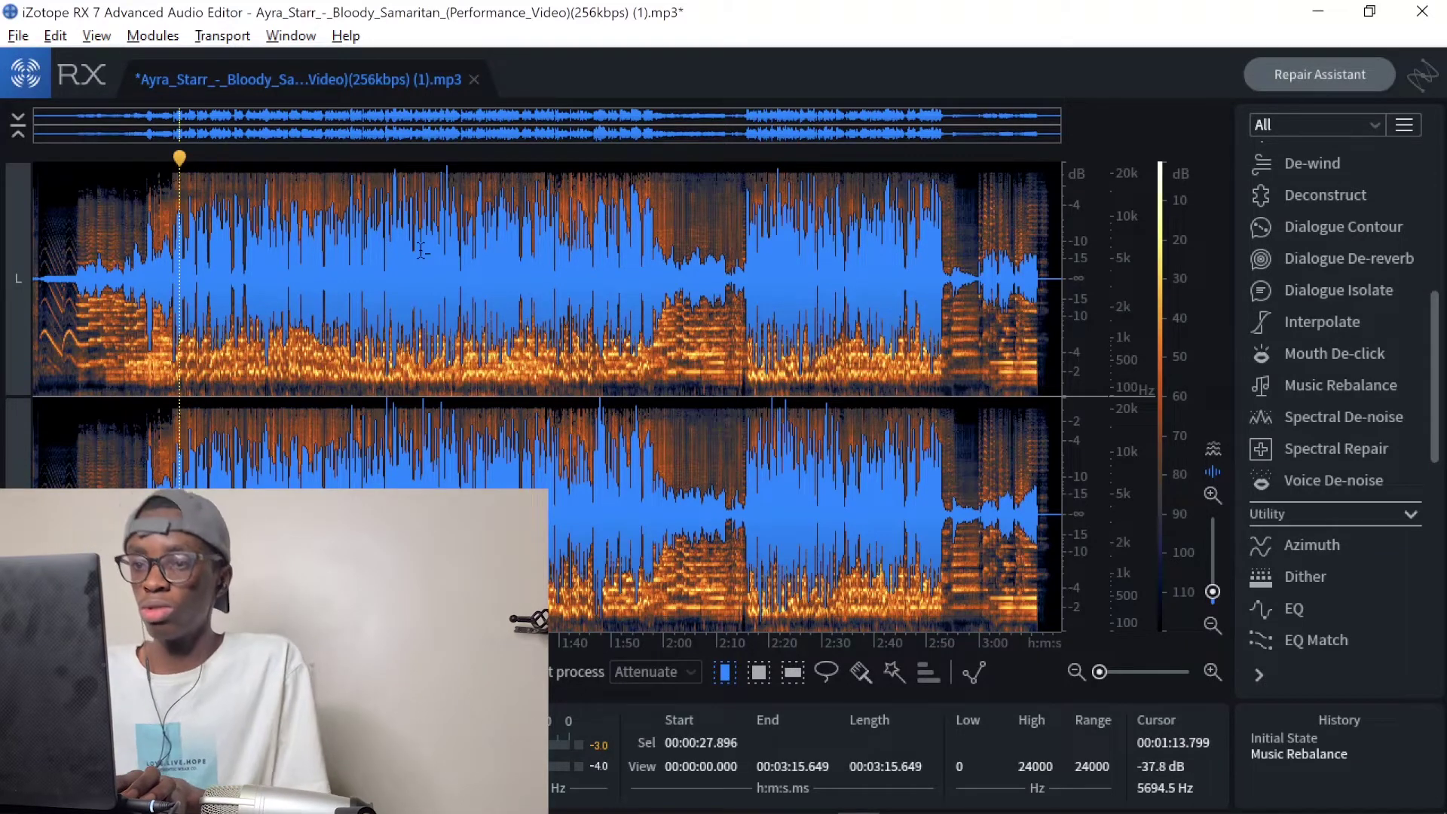
key(alt+Tab)
key(Tab)
key(Tab)
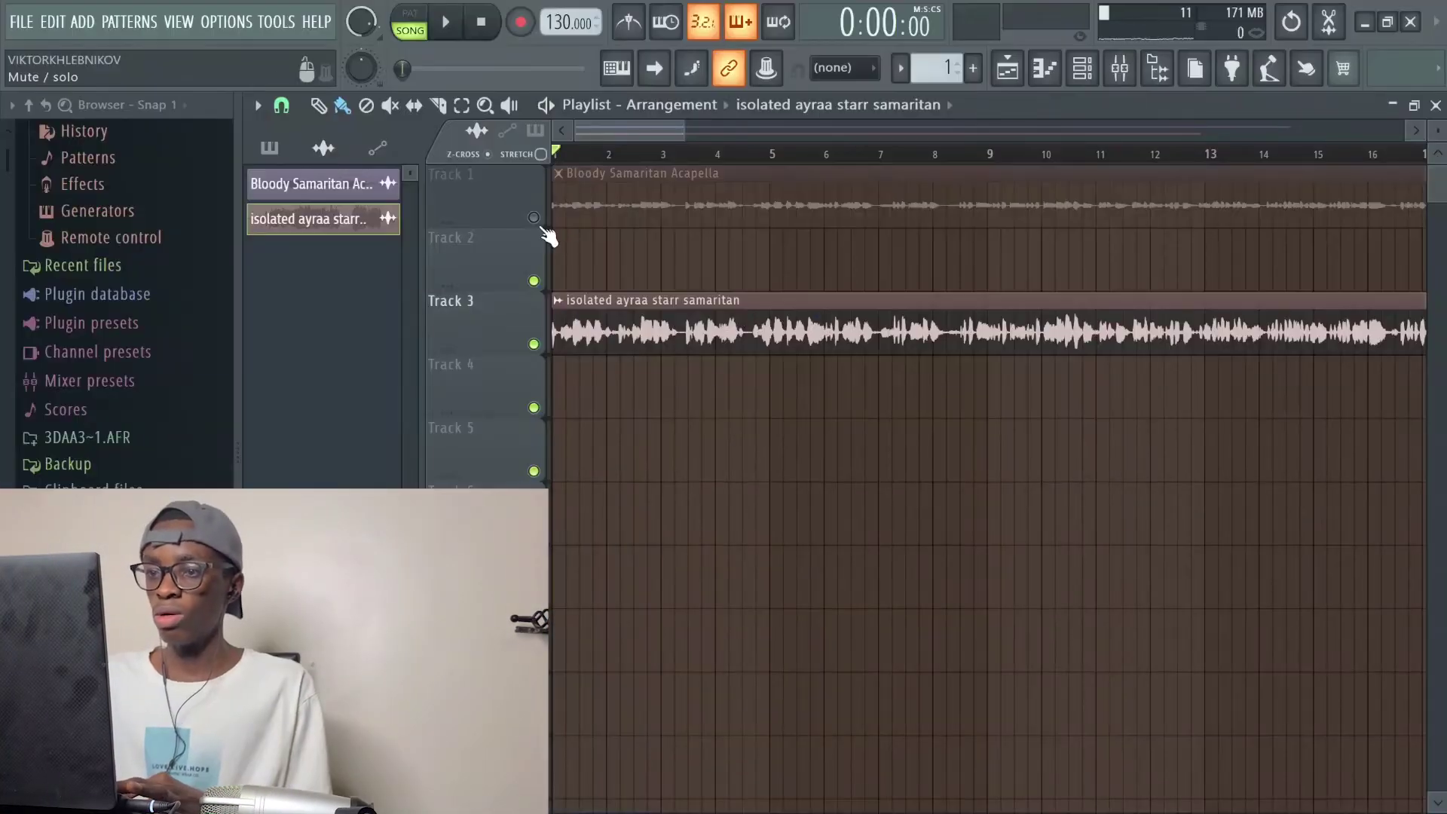
Mute Track 3 and solo Track 1 to play the original acapella
click(534, 344)
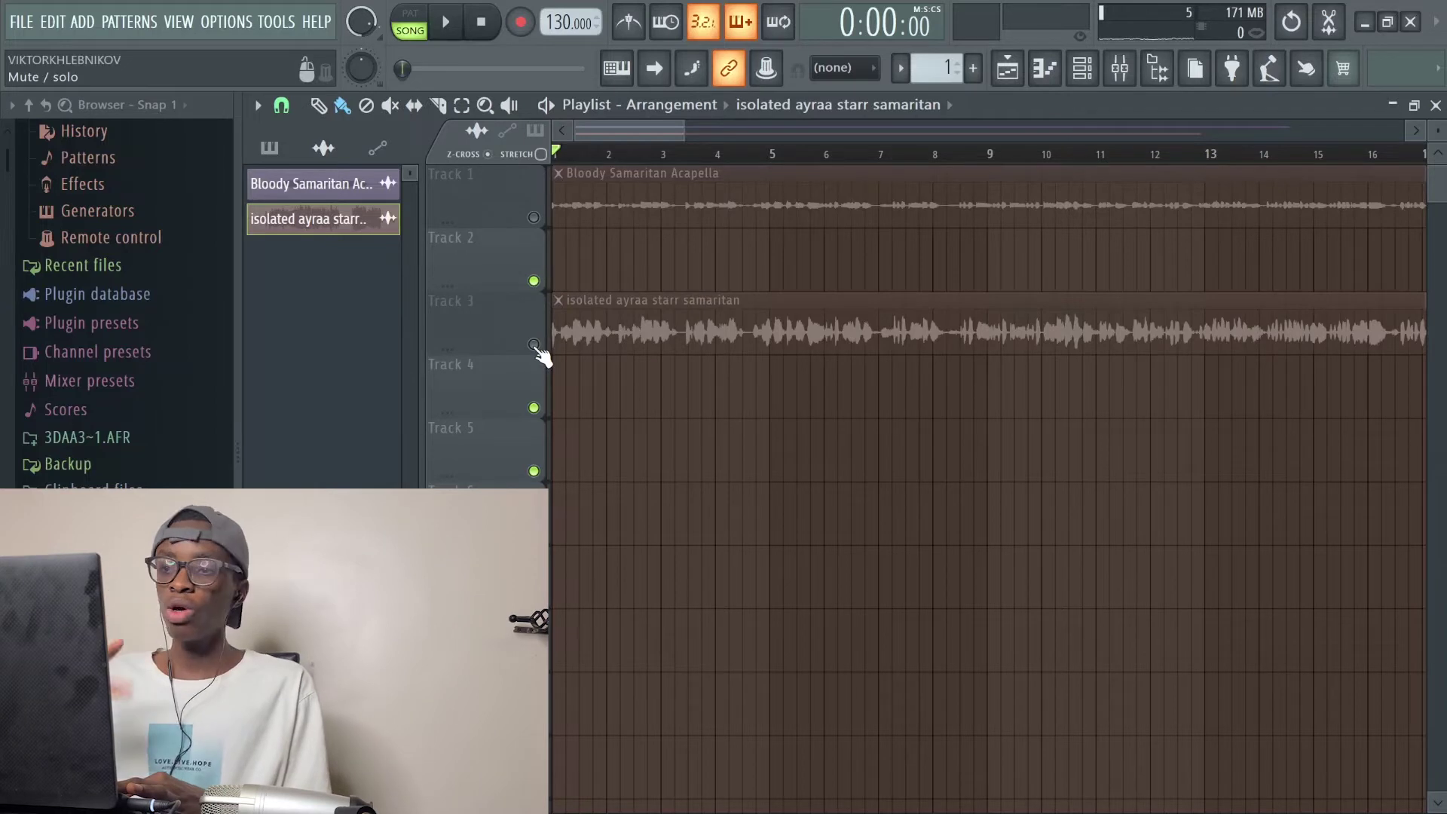
right_click(535, 219)
key(space)
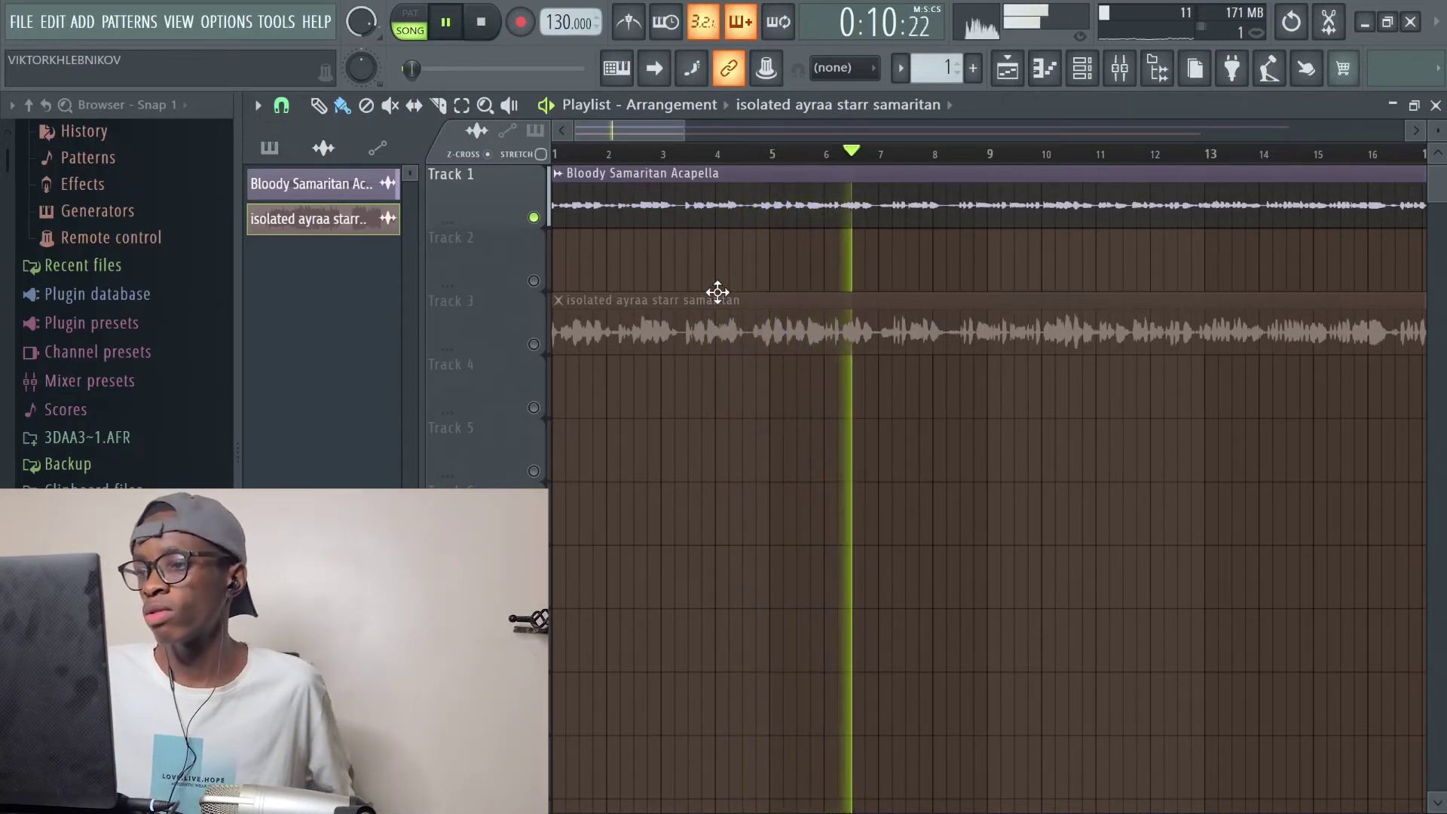
key(space)
Solo the isolated vocal on Track 3 and check its channel settings
right_click(534, 345)
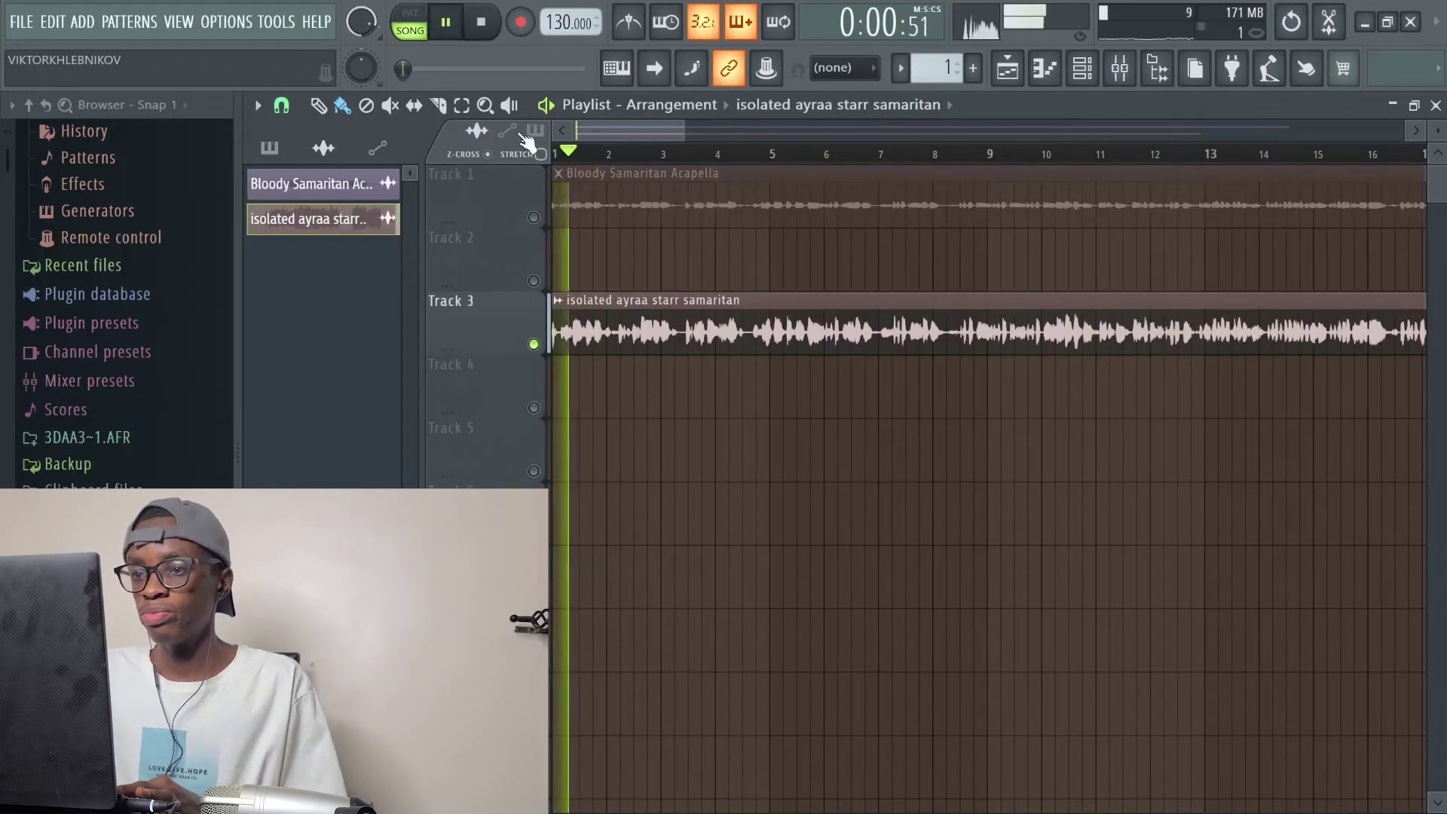
double_click(677, 318)
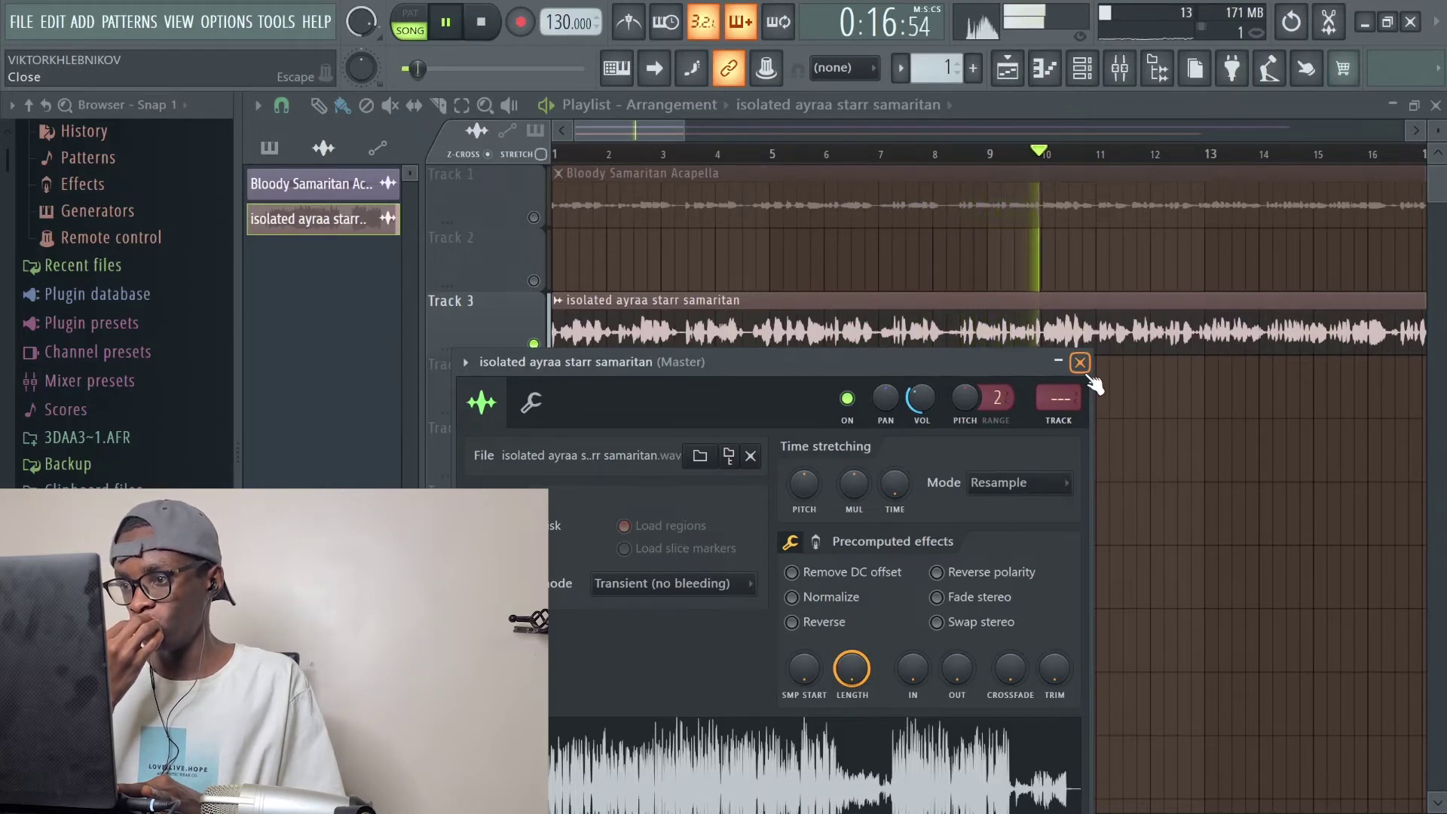
ctrl+click(533, 217)
ctrl+click(533, 217)
click(533, 344)
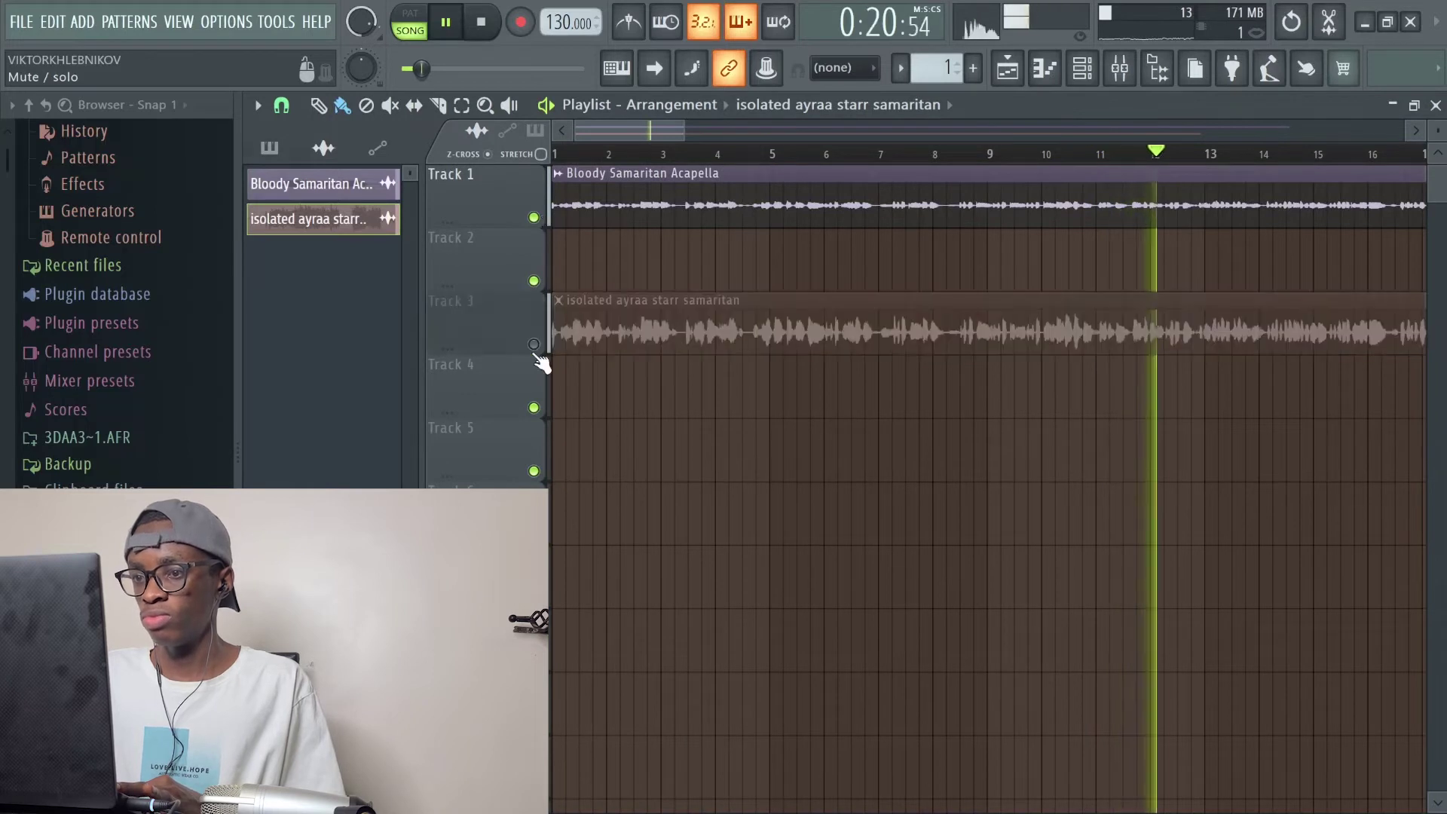
ctrl+click(534, 344)
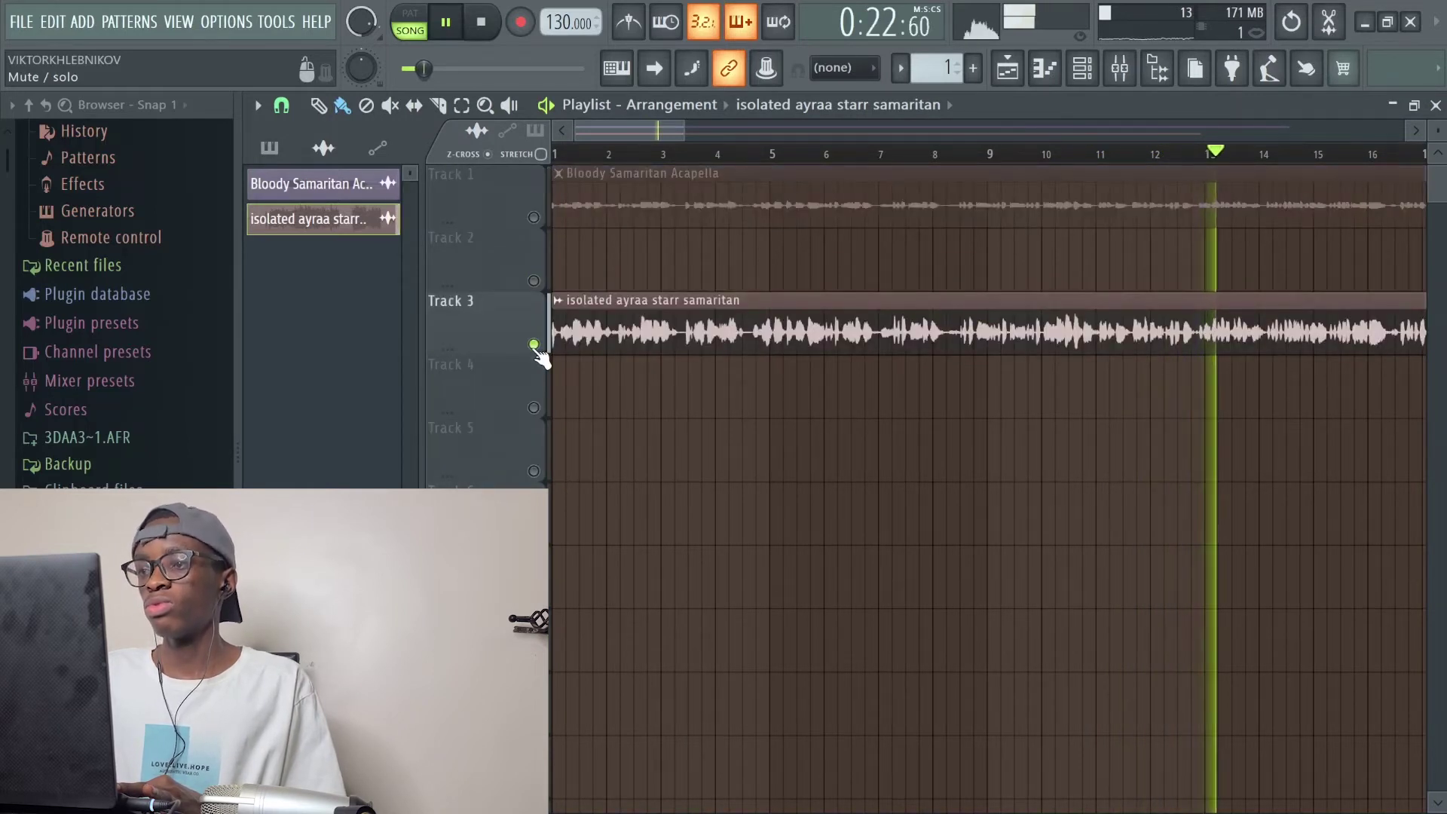
key(space)
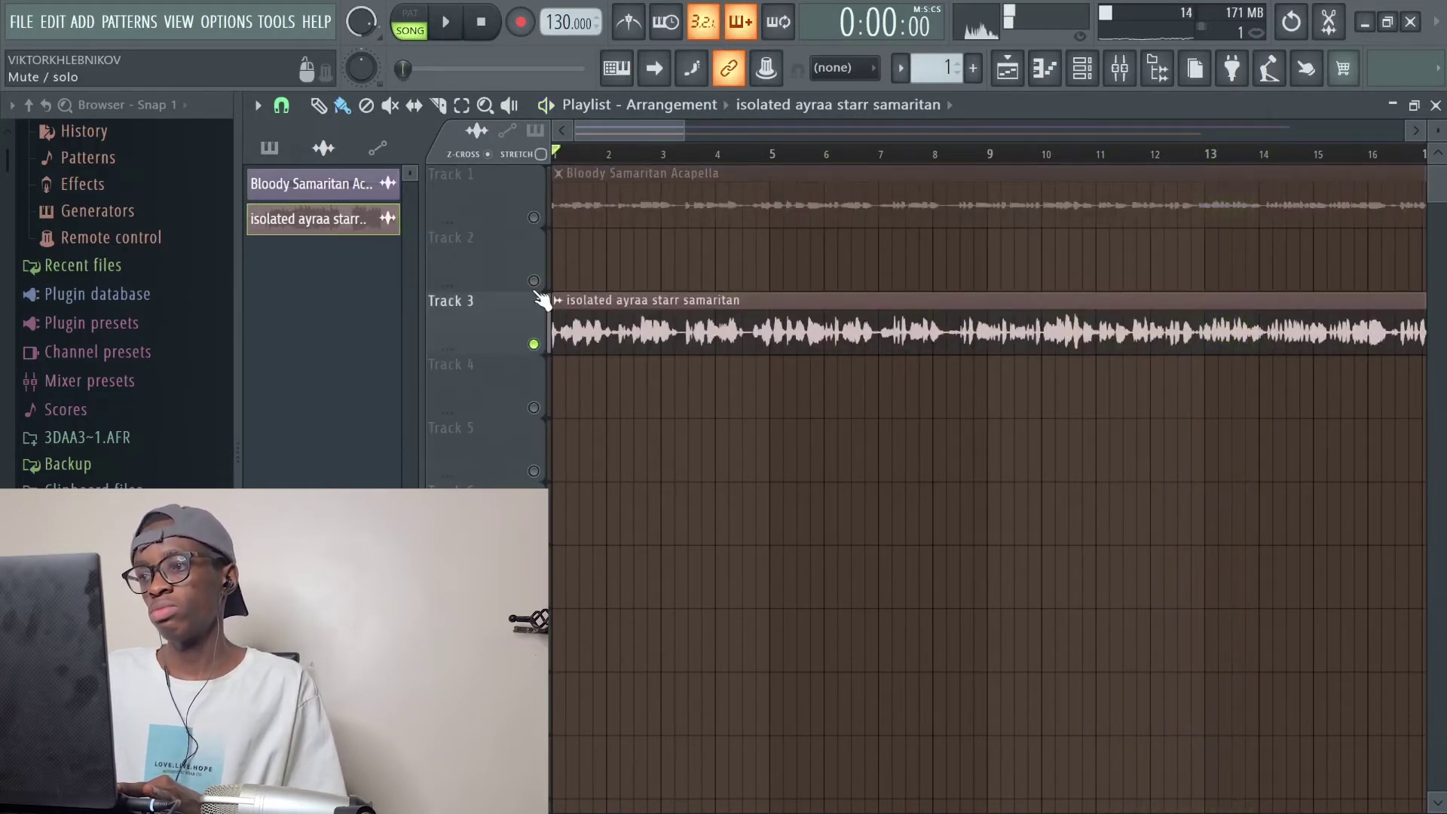
From bar 8, play the acapella, then the isolated vocal with Track 3 soloed
ctrl+click(533, 218)
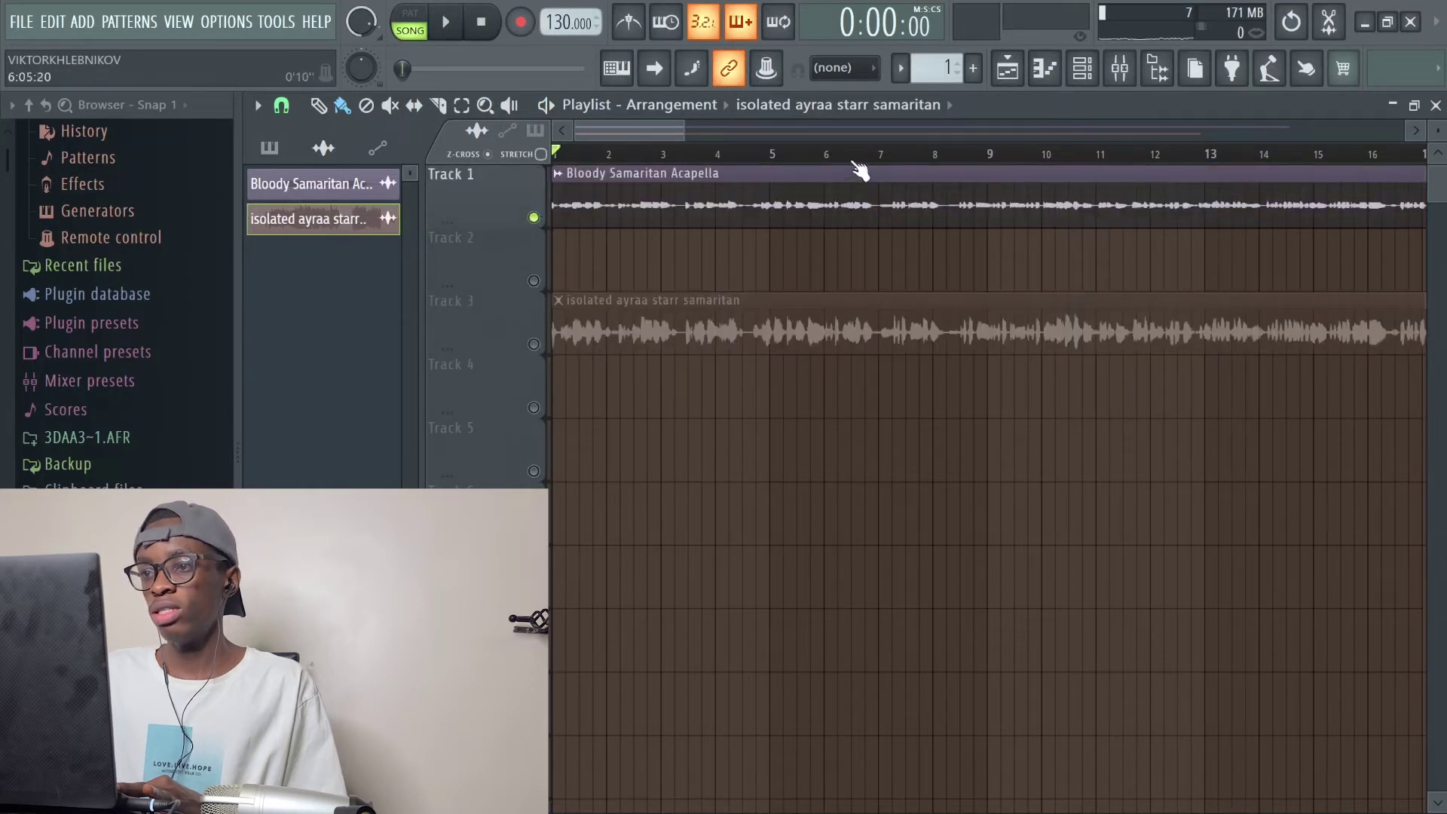
click(935, 154)
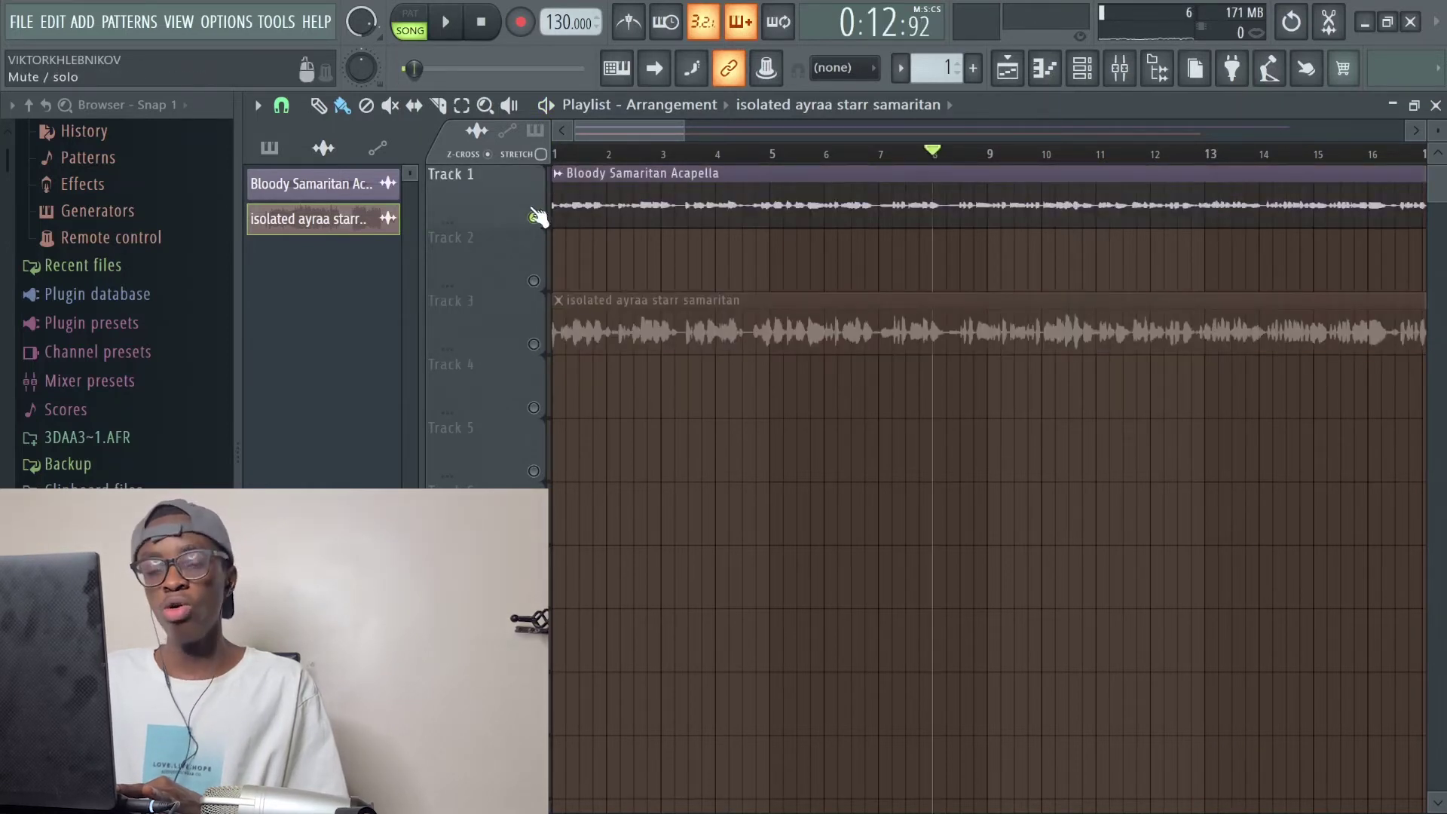
key(space)
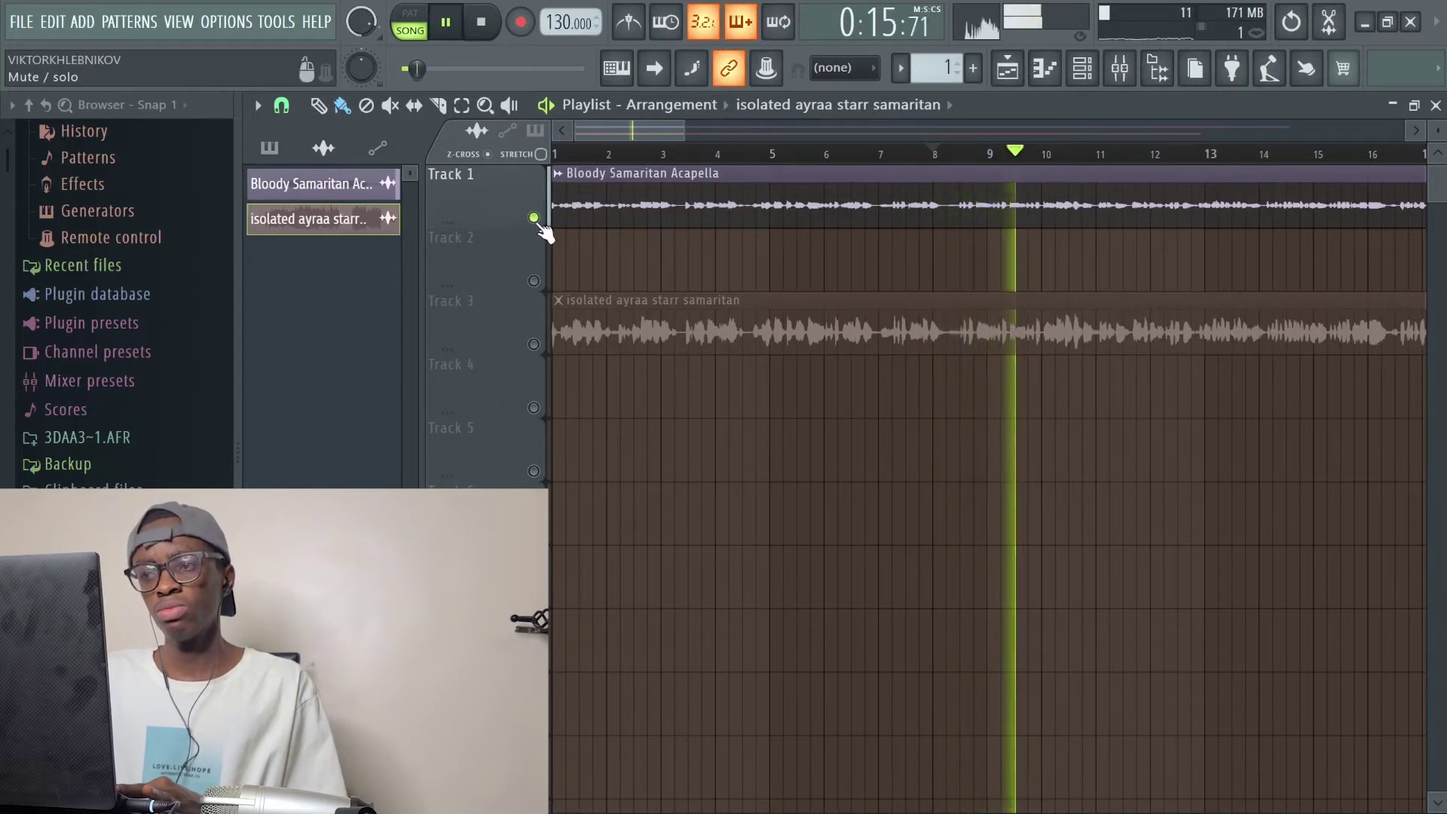
key(space)
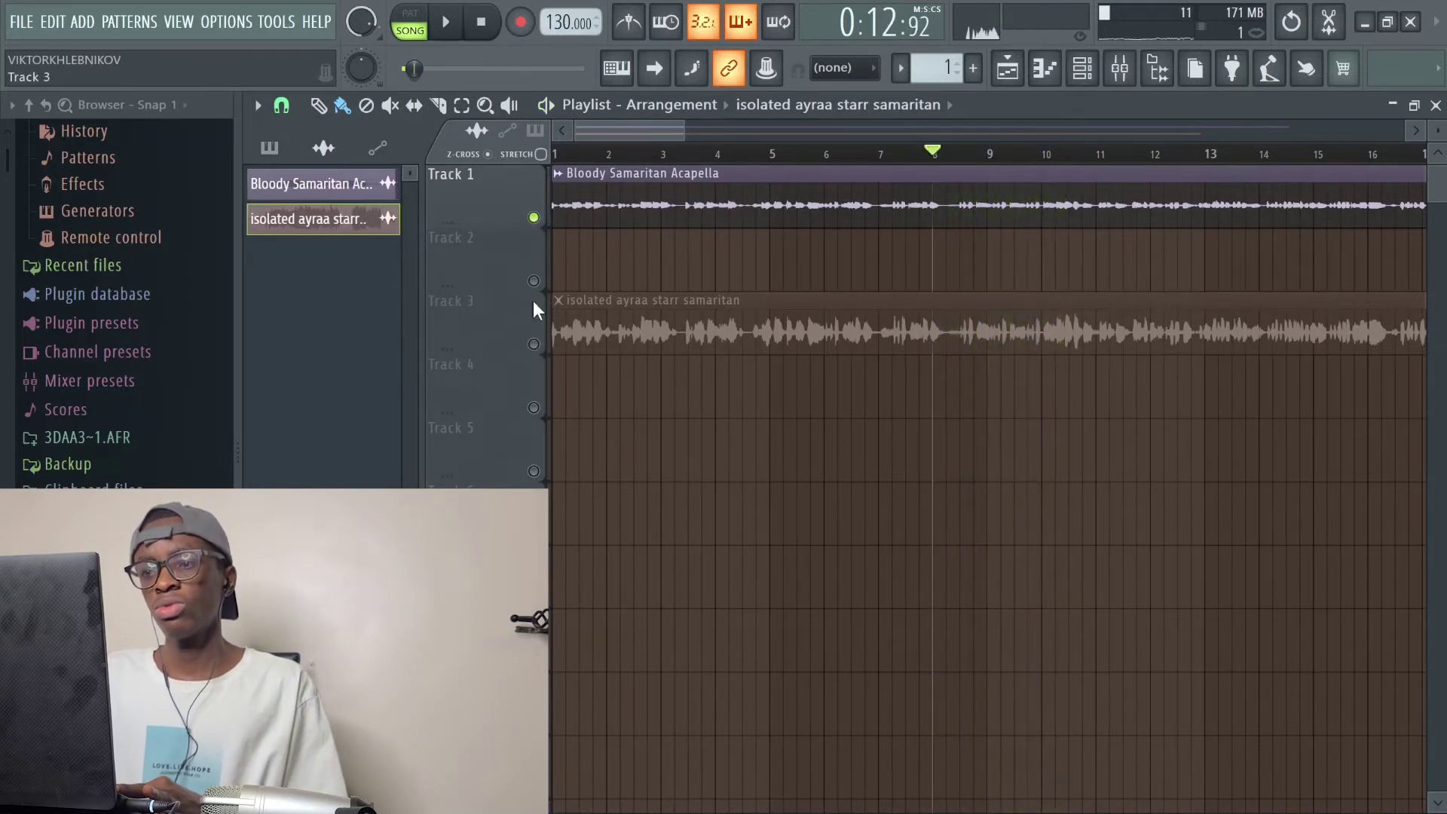
right_click(534, 344)
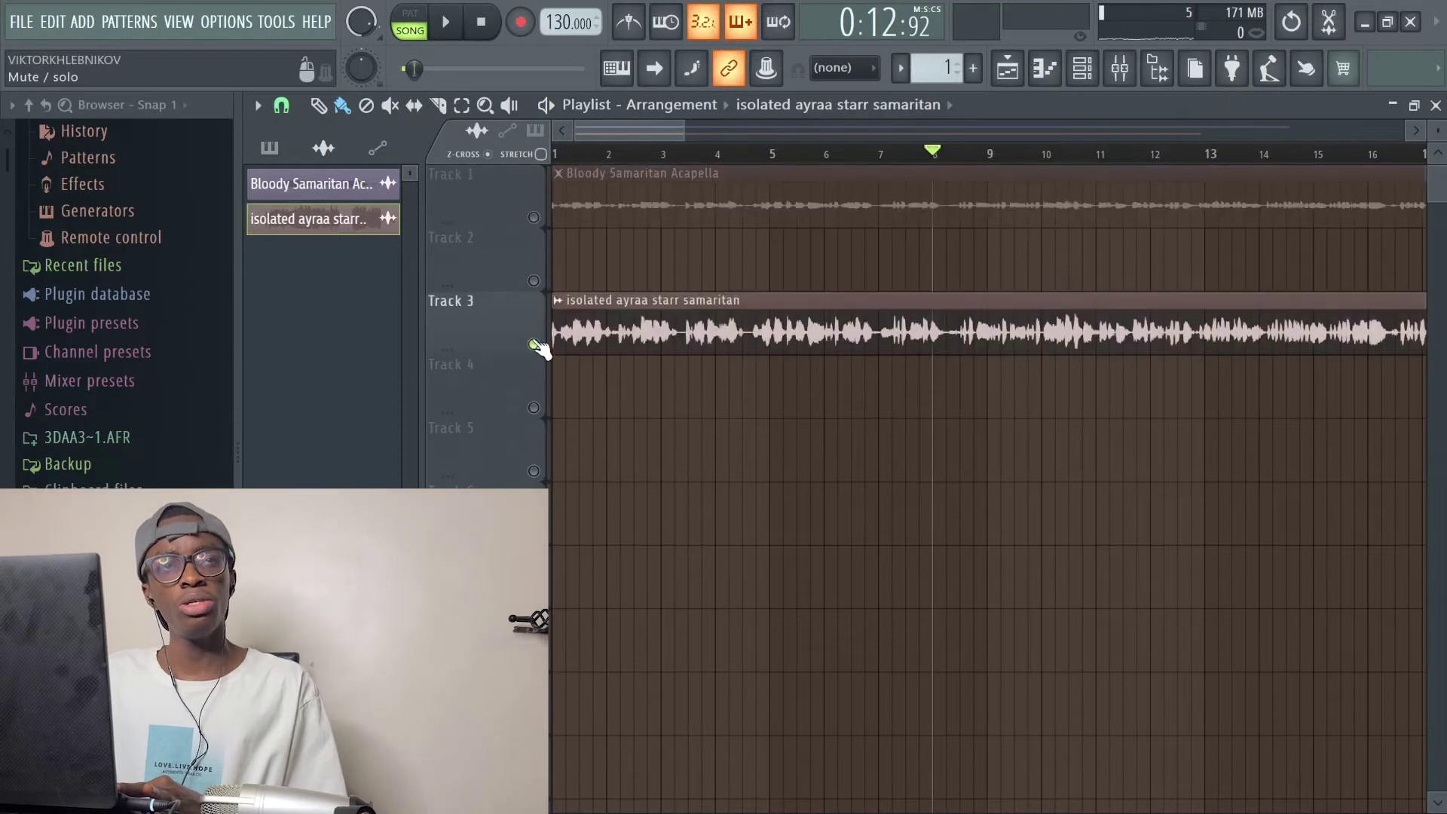
key(space)
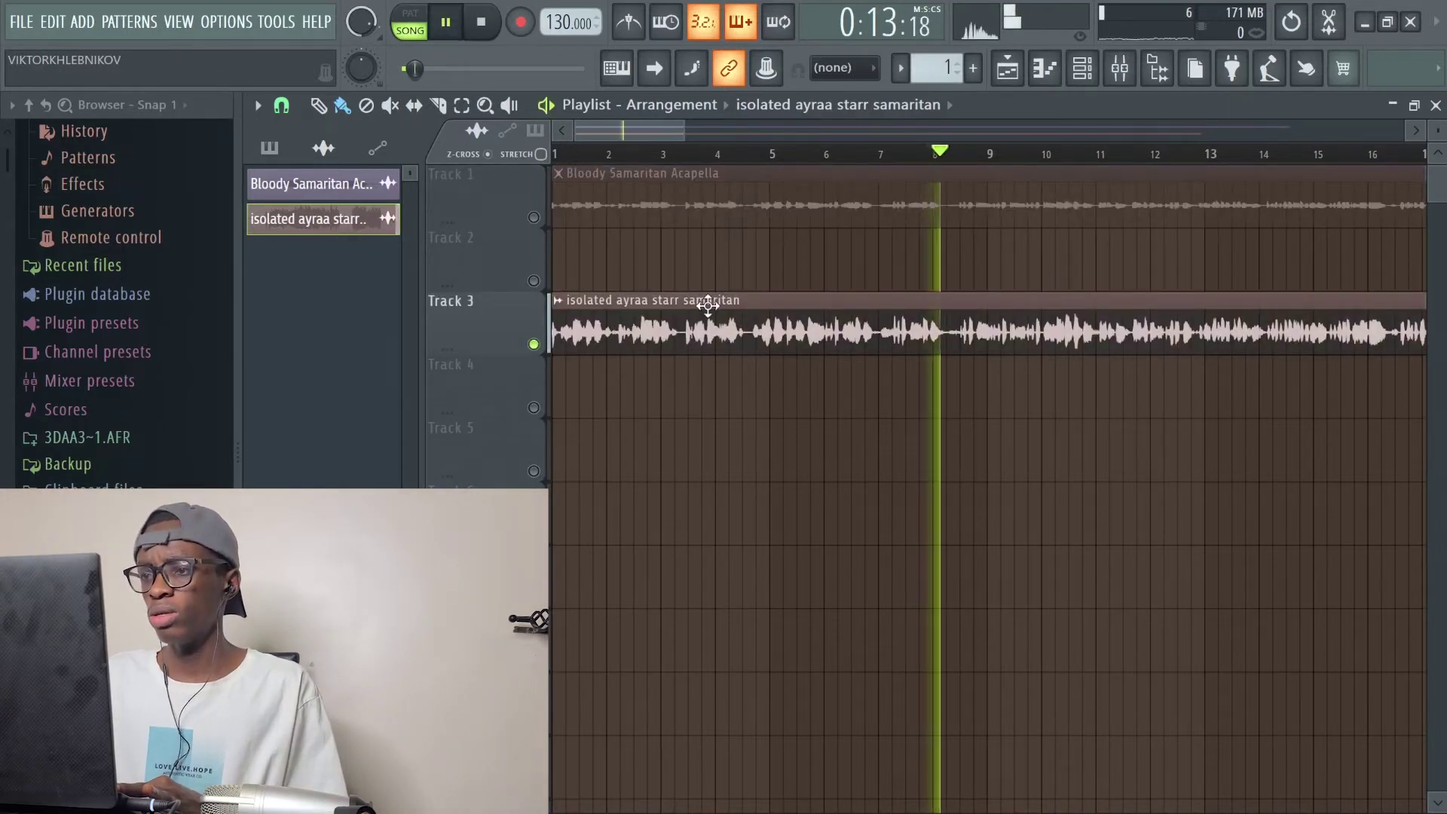